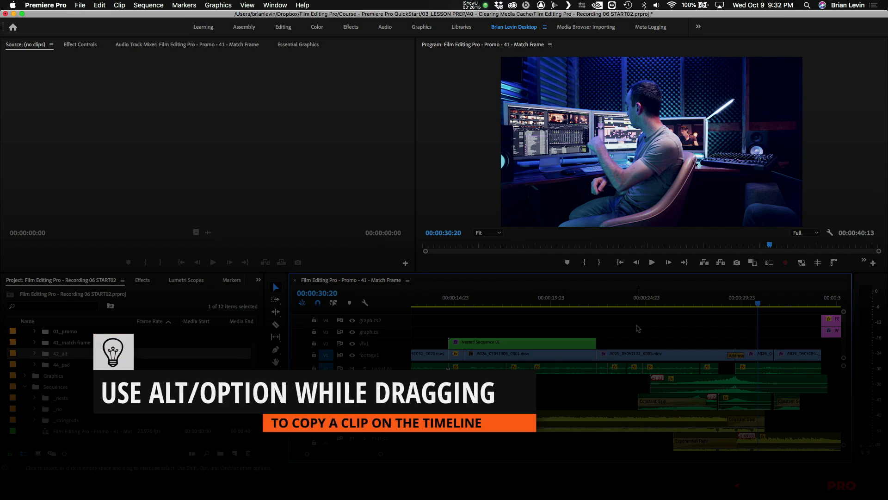
- Duplicate the last clip on the footage1 track into the empty timeline space well past the end of the edit
{"action": "left_click", "coordinate": [637, 329]}
{"action": "left_click", "coordinate": [635, 331]}
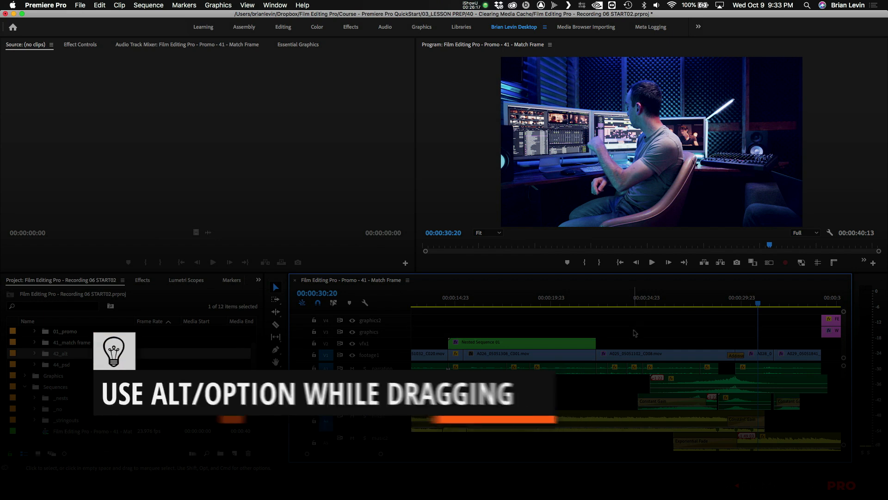
{"action": "key", "text": "minus"}
{"action": "key", "text": "minus"}
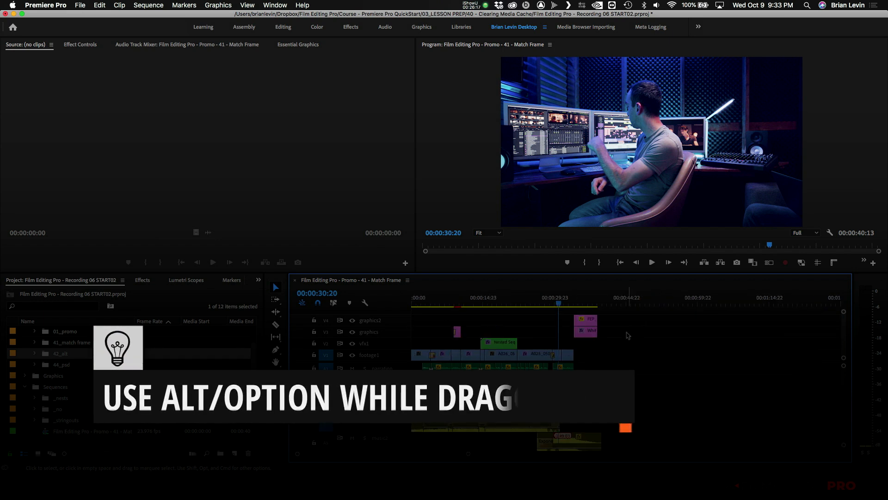
{"action": "left_click", "coordinate": [569, 356]}
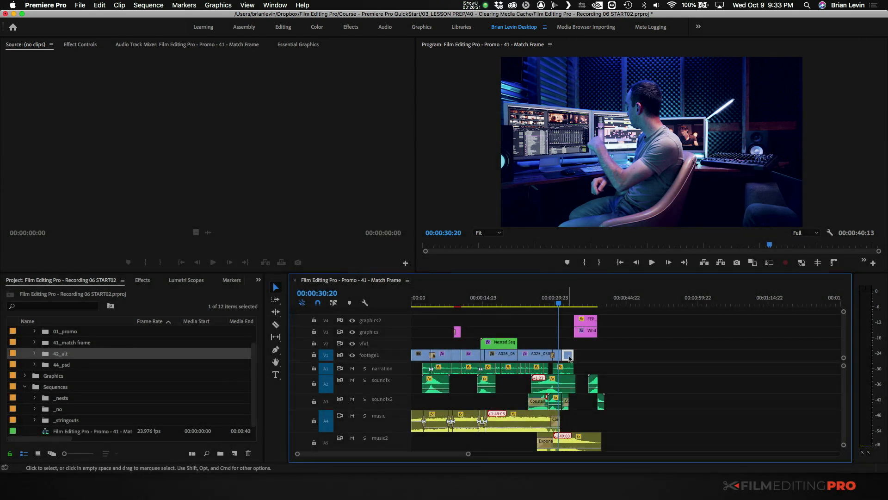
{"action": "left_click_drag", "start_coordinate": [569, 357], "coordinate": [728, 355]}
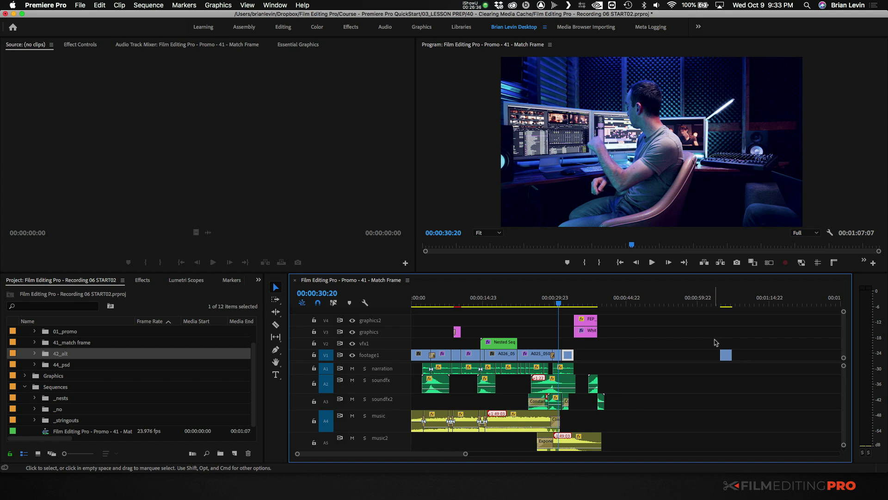
- Remove the single clip copy and duplicate the last three footage1 clips into the empty space past the end of the edit
{"action": "left_click", "coordinate": [725, 354]}
{"action": "left_click_drag", "start_coordinate": [726, 354], "coordinate": [533, 357]}
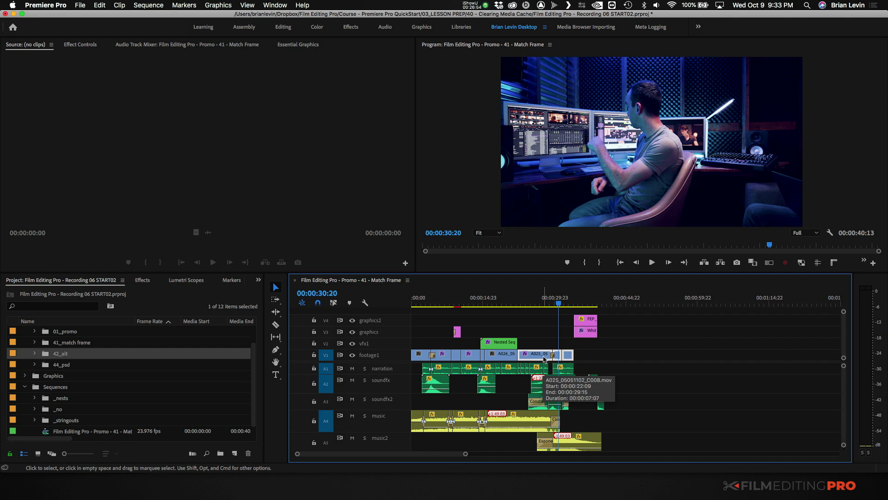
{"action": "left_click_drag", "start_coordinate": [535, 358], "coordinate": [693, 355]}
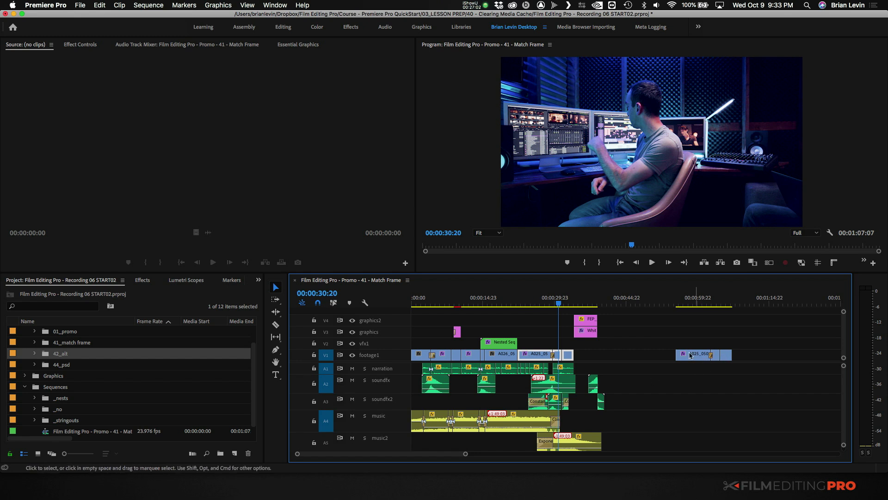
- Delete the Additive Dissolve between the copied A025 and A028 clips and park the playhead on their cut
{"action": "left_click", "coordinate": [712, 317]}
{"action": "left_click", "coordinate": [708, 299]}
{"action": "key", "text": "="}
{"action": "key", "text": "="}
{"action": "key", "text": "="}
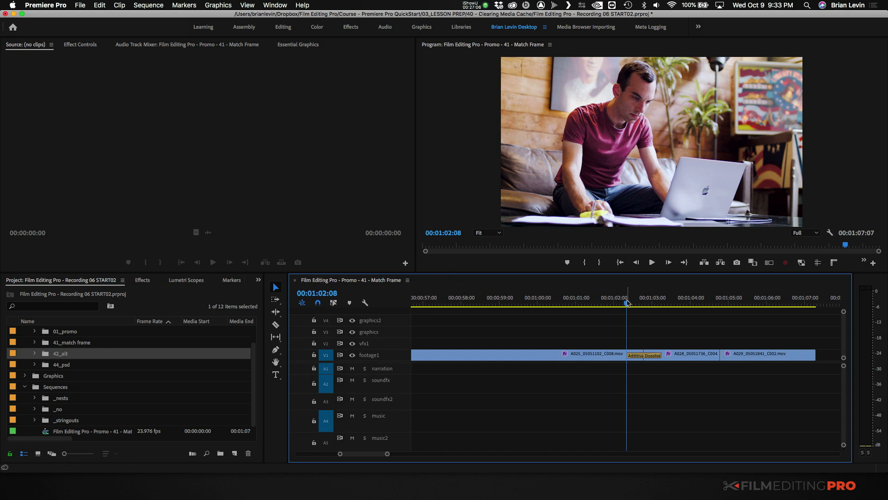
{"action": "left_click_drag", "start_coordinate": [642, 306], "coordinate": [683, 305]}
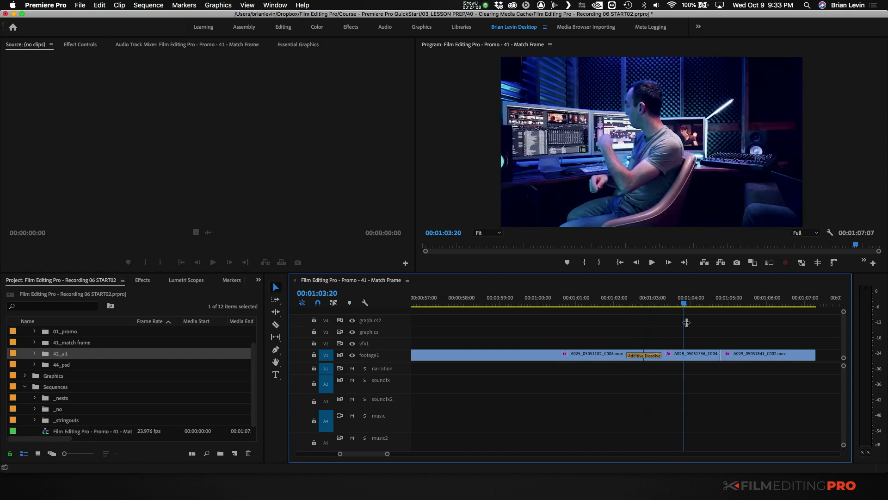
{"action": "left_click", "coordinate": [648, 356]}
{"action": "key", "text": "Delete"}
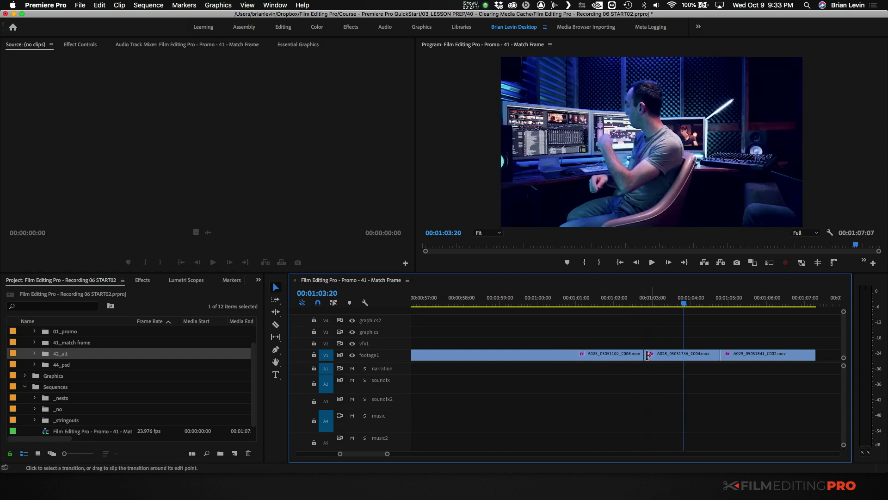
{"action": "left_click", "coordinate": [644, 303]}
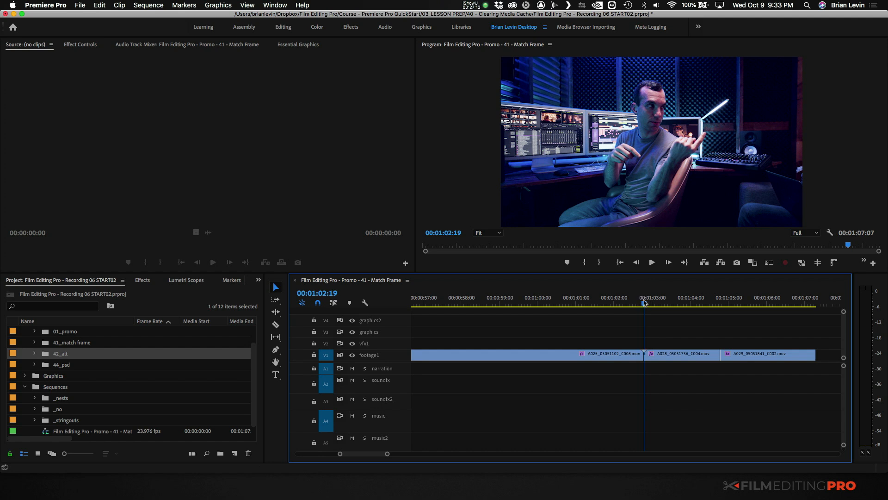
- Rework the copied A028 clip on the vfx1 track to use a different portion, and return it to footage1 between its neighbours
{"action": "left_click_drag", "start_coordinate": [671, 356], "coordinate": [522, 342]}
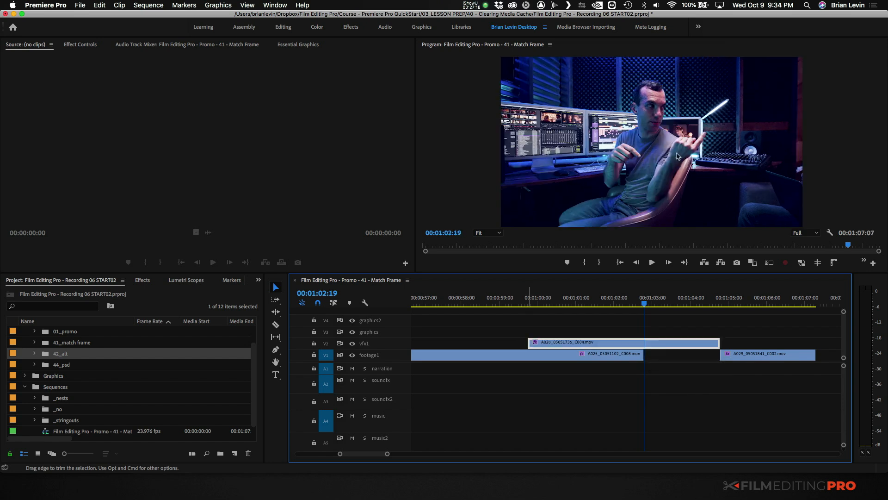
{"action": "mouse_move", "coordinate": [703, 343]}
{"action": "left_mouse_down"}
{"action": "mouse_move", "coordinate": [819, 345]}
{"action": "mouse_move", "coordinate": [720, 344]}
{"action": "mouse_move", "coordinate": [698, 358]}
{"action": "left_mouse_up"}
{"action": "key", "text": "minus"}
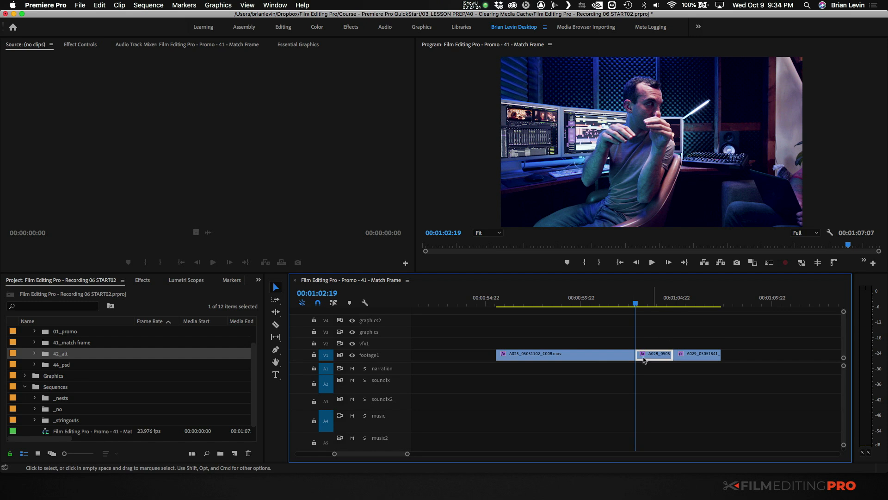
{"action": "scroll", "coordinate": [643, 363], "scroll_direction": "left", "scroll_amount": 5}
{"action": "key", "text": "minus"}
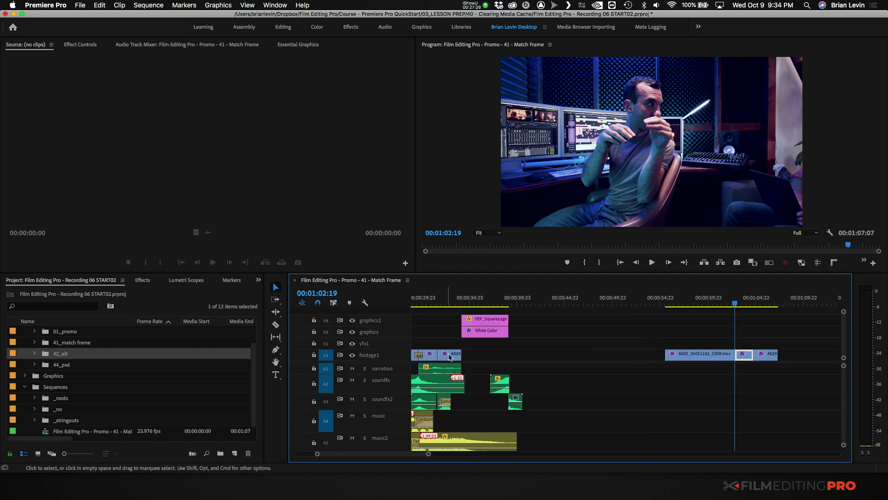
{"action": "scroll", "coordinate": [462, 359], "scroll_direction": "left", "scroll_amount": 1}
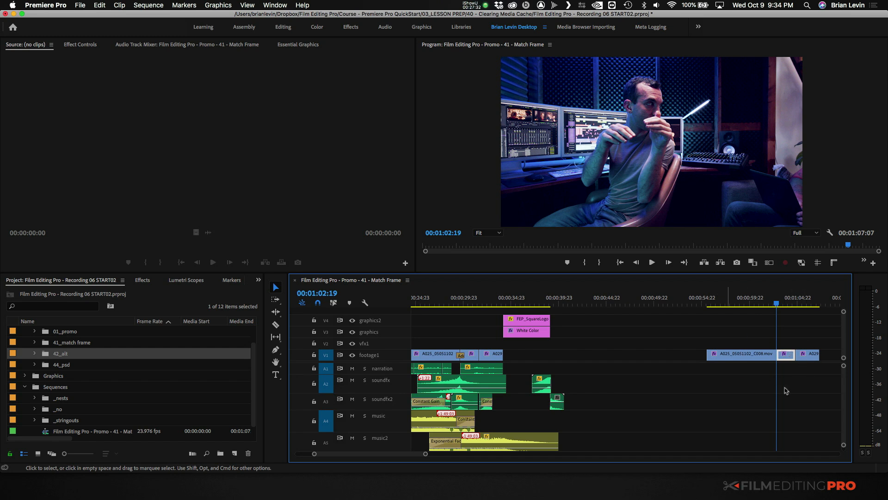
- Apply the default transition at the cut between the copied A025 and A028 clips
{"action": "left_click", "coordinate": [761, 343]}
{"action": "key", "text": "="}
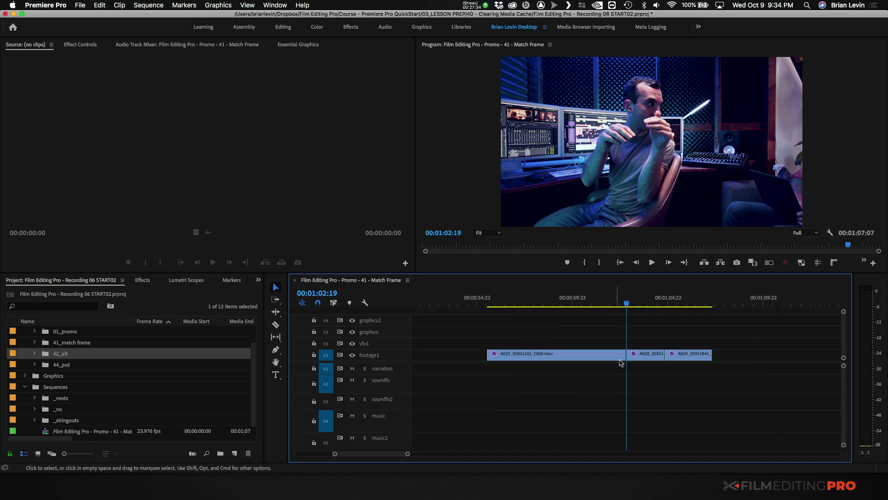
{"action": "right_click", "coordinate": [627, 355]}
{"action": "left_click", "coordinate": [643, 415]}
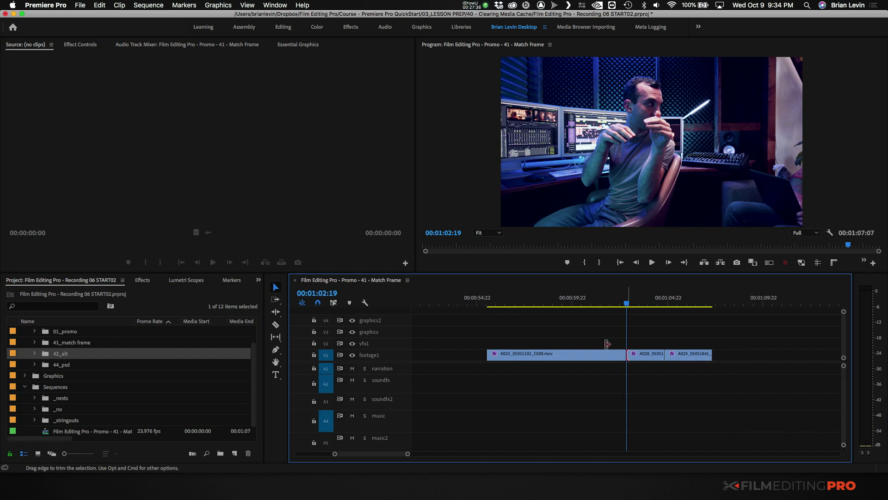
- Move the three reworked clips onto the vfx1 track directly above their originals
{"action": "key", "text": "minus"}
{"action": "key", "text": "minus"}
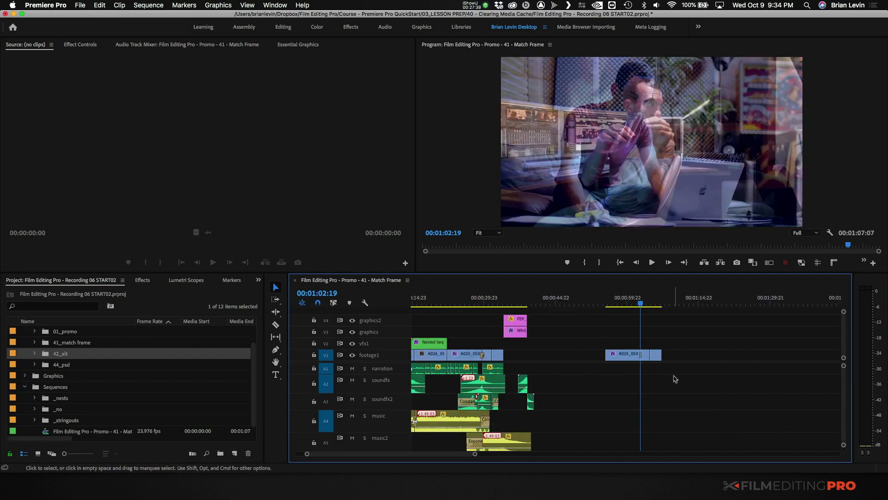
{"action": "left_click_drag", "start_coordinate": [626, 345], "coordinate": [674, 369]}
{"action": "left_click_drag", "start_coordinate": [626, 355], "coordinate": [459, 343]}
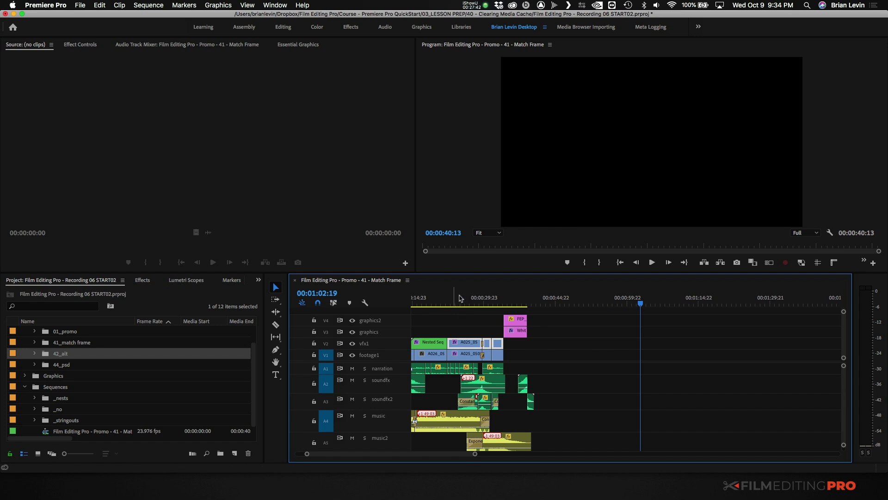
- Overwrite the original footage1 clips with the reworked versions from the vfx1 track
{"action": "left_click", "coordinate": [459, 298]}
{"action": "key", "text": "equal"}
{"action": "key", "text": "equal"}
{"action": "left_click_drag", "start_coordinate": [672, 349], "coordinate": [671, 353]}
{"action": "left_click", "coordinate": [695, 335]}
{"action": "left_click", "coordinate": [692, 332]}
{"action": "key", "text": "minus"}
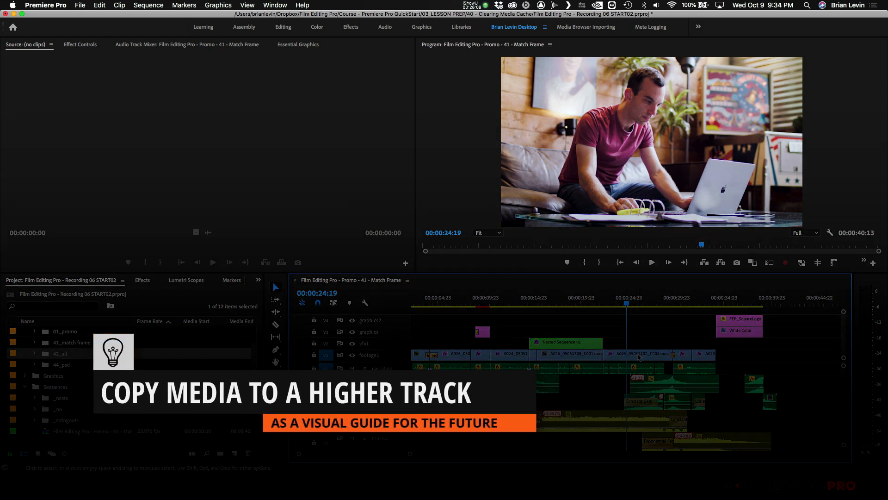
- Copy the footage1 clip at 00:00:12:12 straight up to a new Video 5 track above graphics2
{"action": "scroll", "coordinate": [639, 357], "scroll_direction": "left", "scroll_amount": 2}
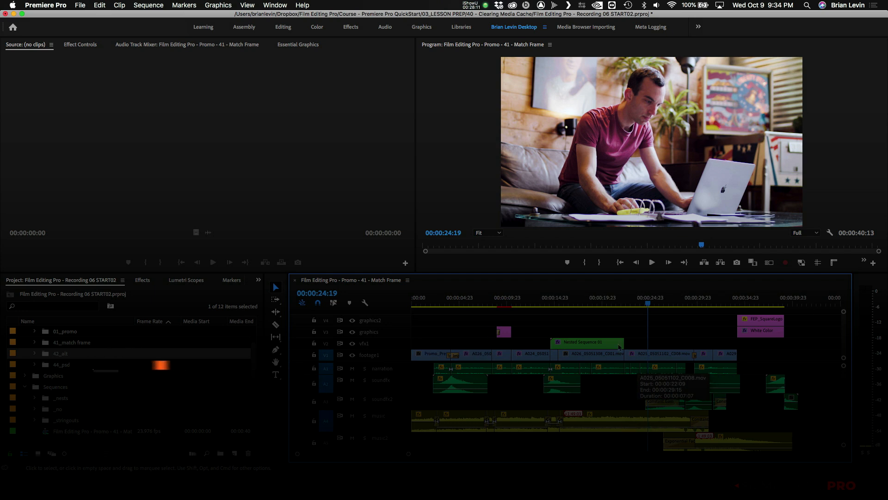
{"action": "left_click", "coordinate": [530, 299]}
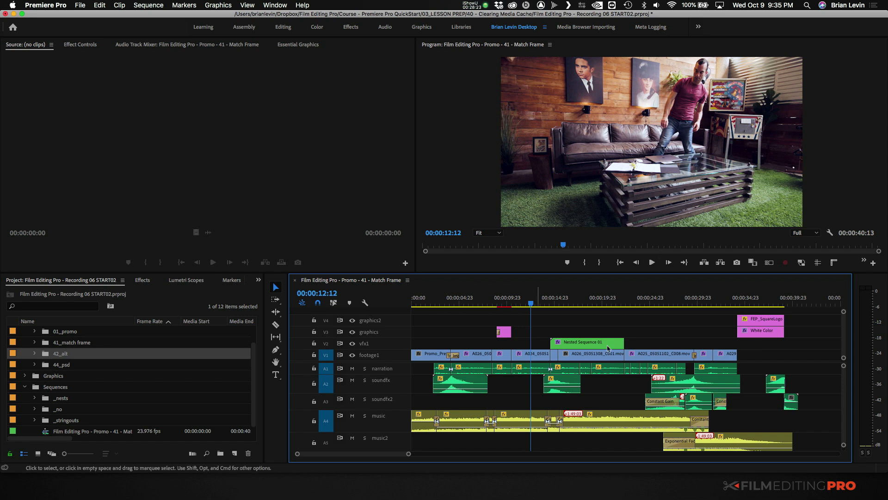
{"action": "left_click", "coordinate": [530, 358]}
{"action": "left_click_drag", "start_coordinate": [528, 352], "coordinate": [531, 313]}
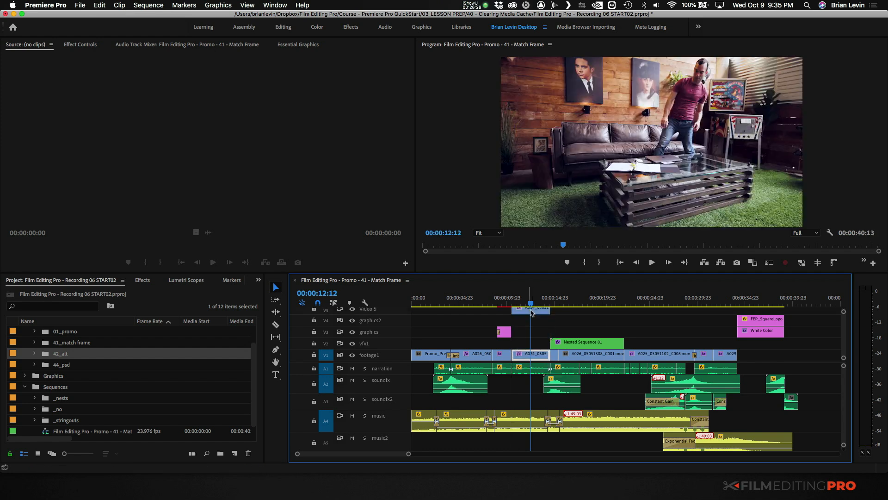
{"action": "scroll", "coordinate": [531, 327], "scroll_direction": "up", "scroll_amount": 1}
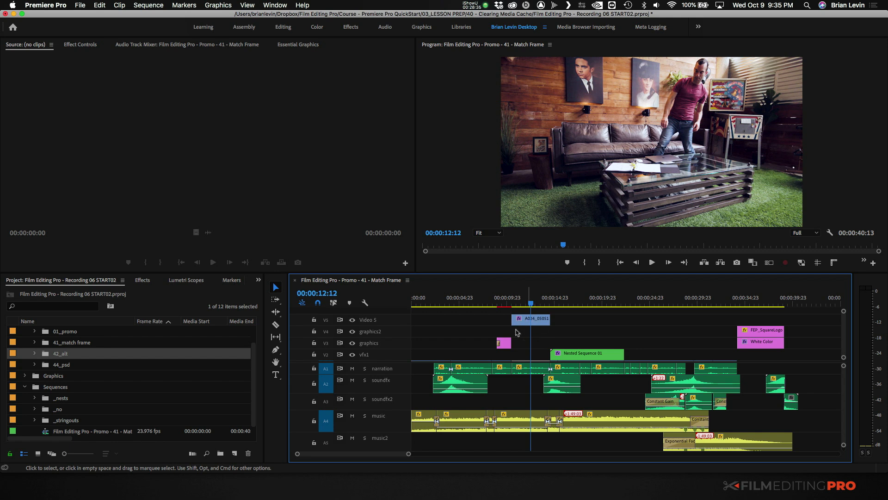
- Reduce the video track heights so that all five video tracks fit in view
{"action": "scroll", "coordinate": [531, 343], "scroll_direction": "down", "scroll_amount": 1}
{"action": "mouse_move", "coordinate": [390, 350]}
{"action": "left_mouse_down"}
{"action": "mouse_move", "coordinate": [390, 359]}
{"action": "mouse_move", "coordinate": [393, 343]}
{"action": "left_mouse_up"}
{"action": "left_click_drag", "start_coordinate": [395, 328], "coordinate": [404, 348]}
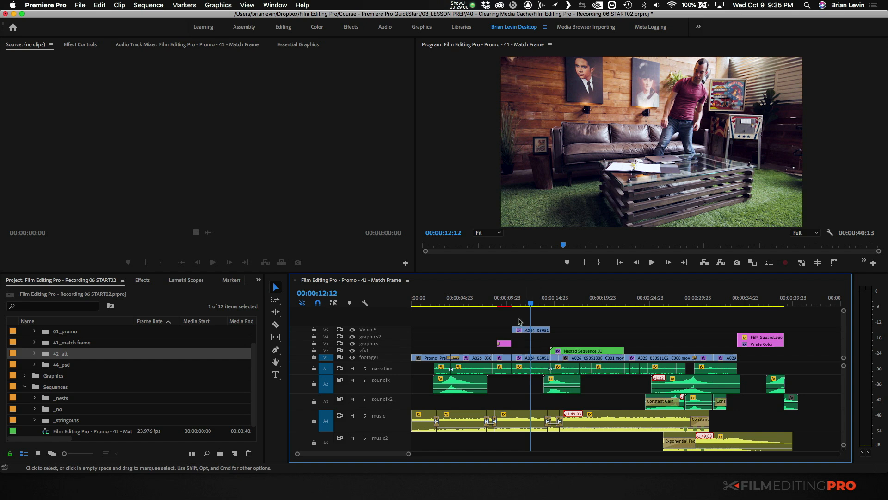
- Try copying the stacked Video 5, footage1 and narration clips around 00:00:12:12 past the end of the sequence, and undo the copy
{"action": "left_click_drag", "start_coordinate": [518, 319], "coordinate": [603, 395]}
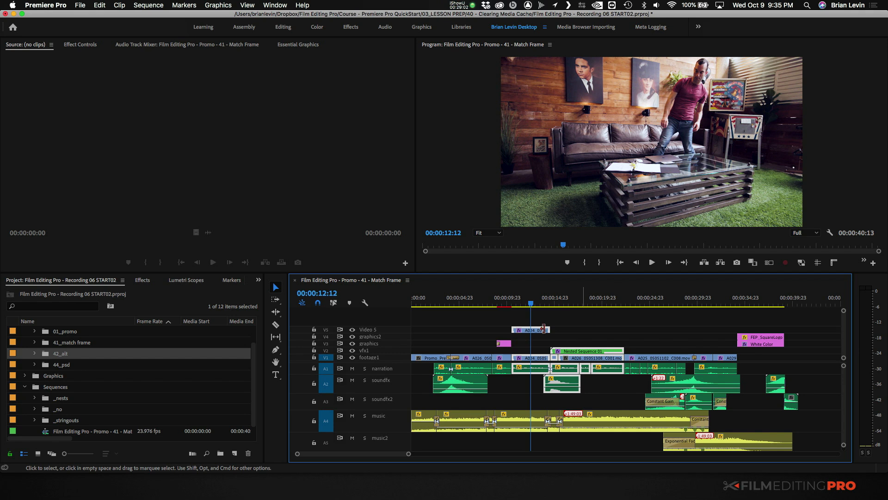
{"action": "left_click_drag", "start_coordinate": [522, 358], "coordinate": [836, 365]}
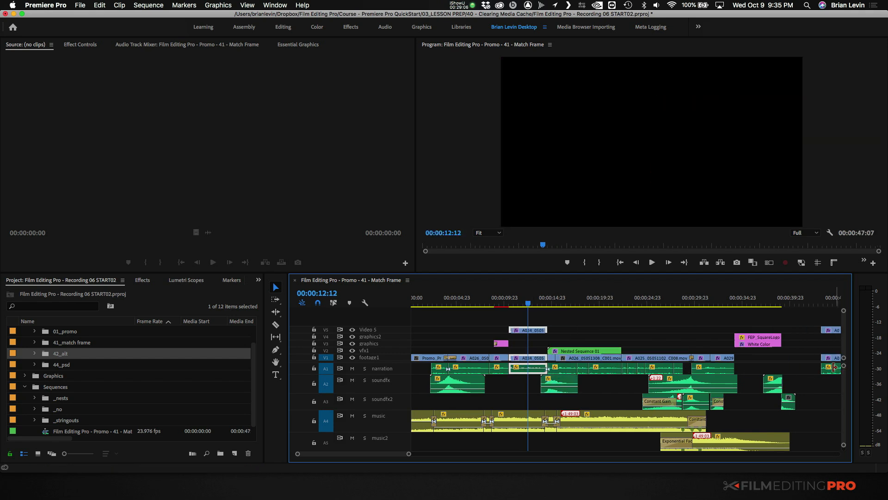
{"action": "key", "text": "super+z"}
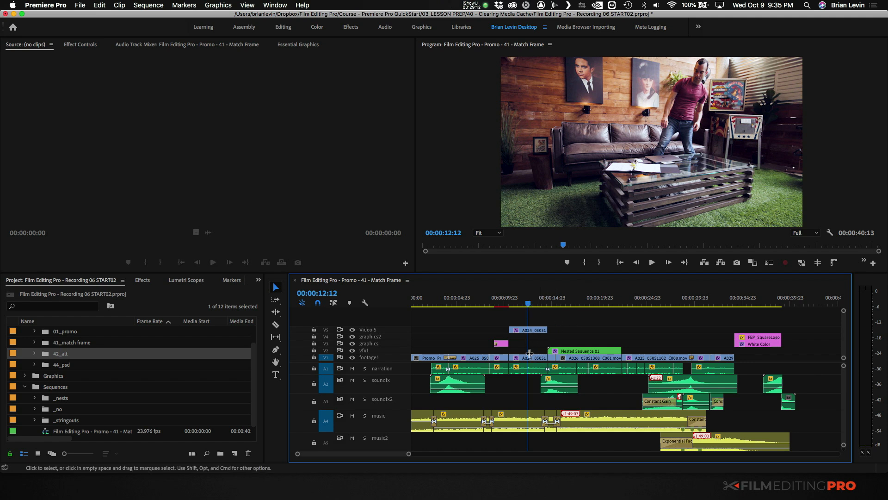
{"action": "left_click_drag", "start_coordinate": [523, 323], "coordinate": [538, 396]}
{"action": "left_click", "coordinate": [538, 396]}
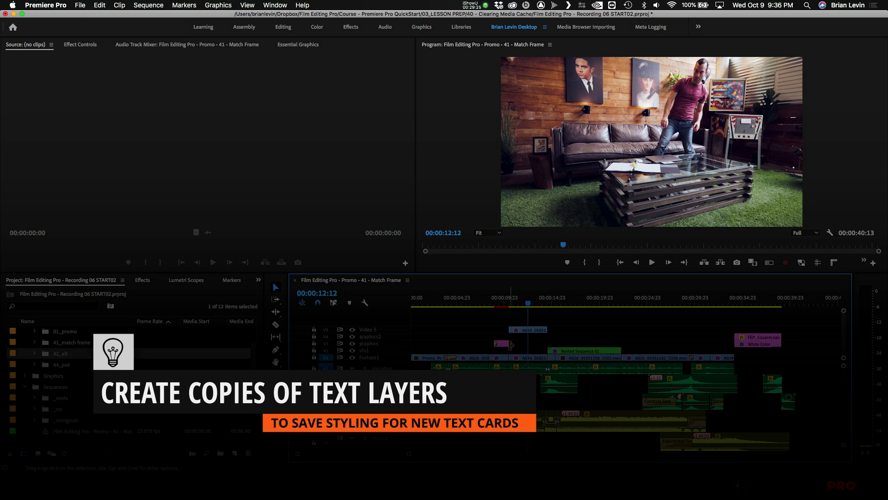
- Copy the Important Things title on the graphics track to the start of the A025 clip, right after Nested Sequence 01
{"action": "left_click", "coordinate": [509, 304]}
{"action": "key", "text": "="}
{"action": "key", "text": "="}
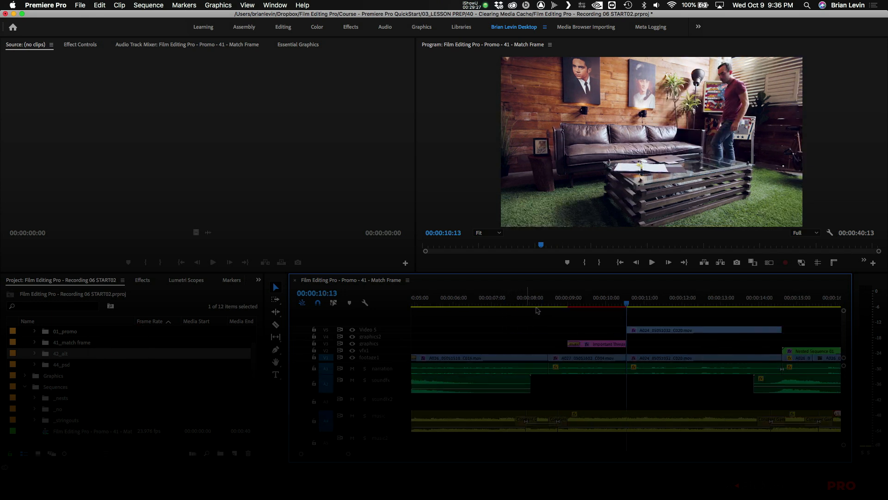
{"action": "key", "text": "Left"}
{"action": "key", "text": "Left"}
{"action": "key", "text": "Left"}
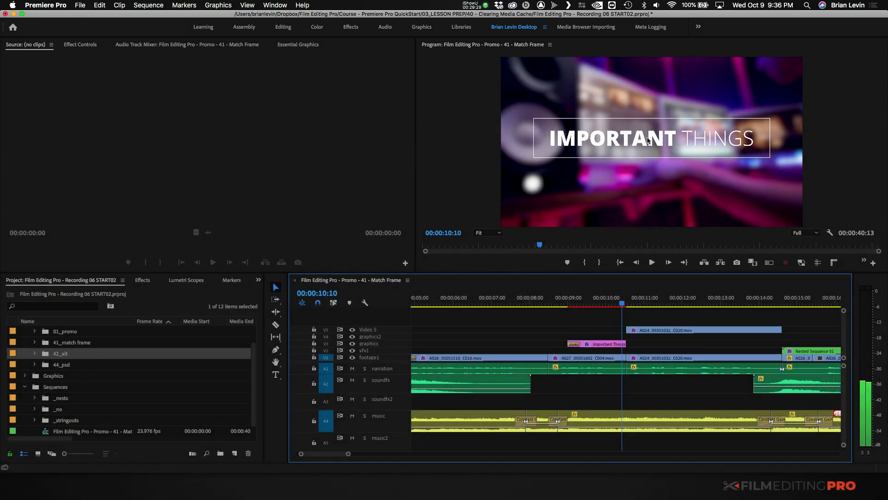
{"action": "key", "text": "minus"}
{"action": "key", "text": "minus"}
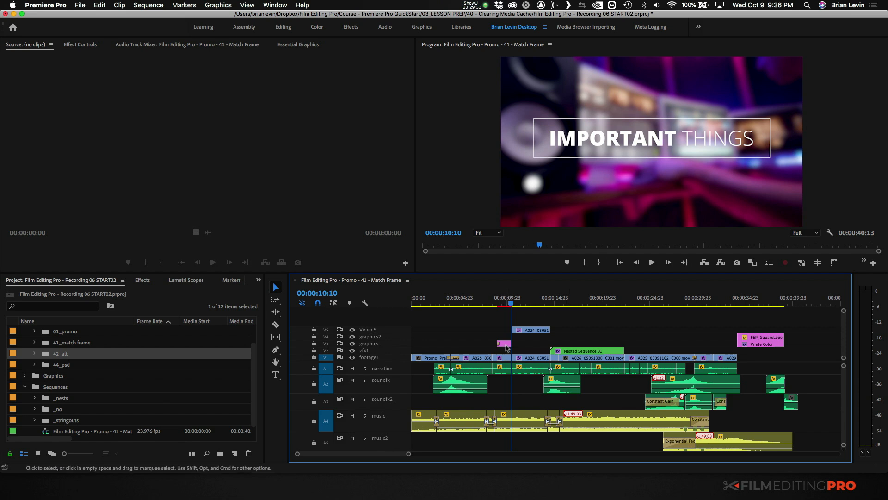
{"action": "left_click_drag", "start_coordinate": [507, 347], "coordinate": [635, 345]}
- Delete the Linear Wipe and Rectangle Shape from the copied Important Things title, with the playhead at 00:00:23:14
{"action": "left_click", "coordinate": [632, 306]}
{"action": "key", "text": "equal"}
{"action": "key", "text": "equal"}
{"action": "key", "text": "space"}
{"action": "key", "text": "space"}
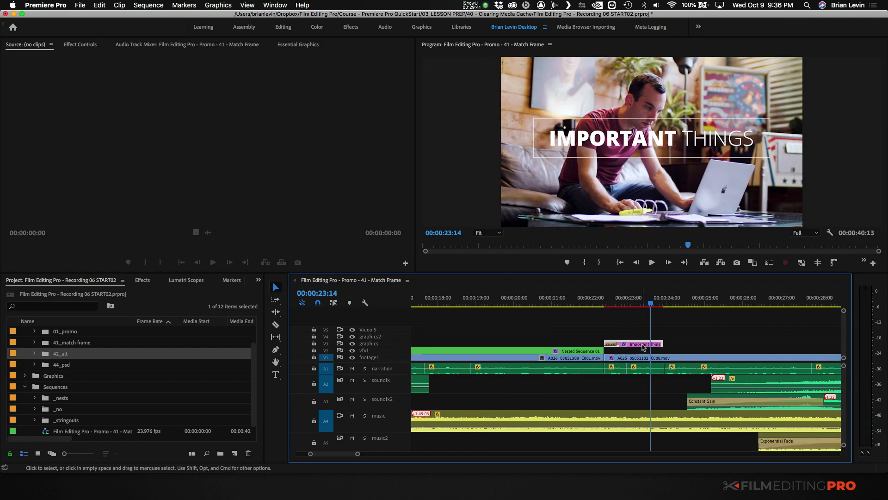
{"action": "left_click", "coordinate": [288, 46]}
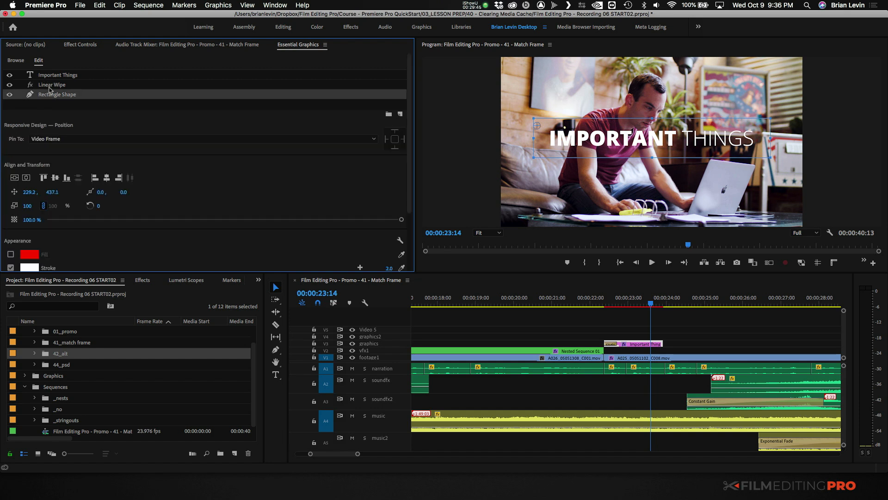
{"action": "left_click", "coordinate": [50, 88], "text": "shift"}
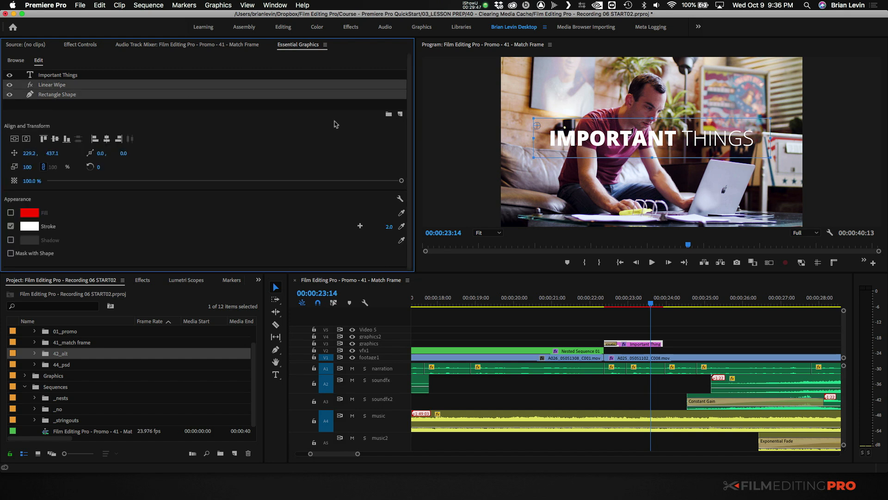
{"action": "key", "text": "Delete"}
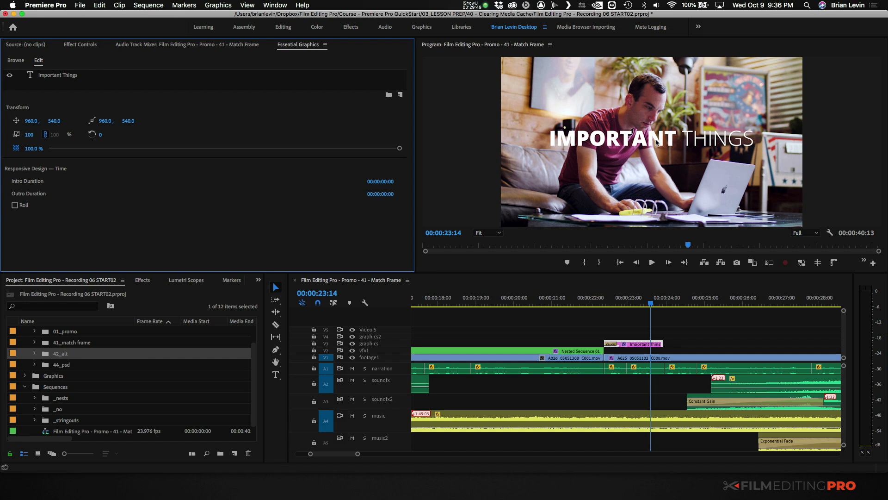
- Replace the copied title's bold and thin words with "BEST" and "EDITOR"
{"action": "double_click", "coordinate": [611, 143]}
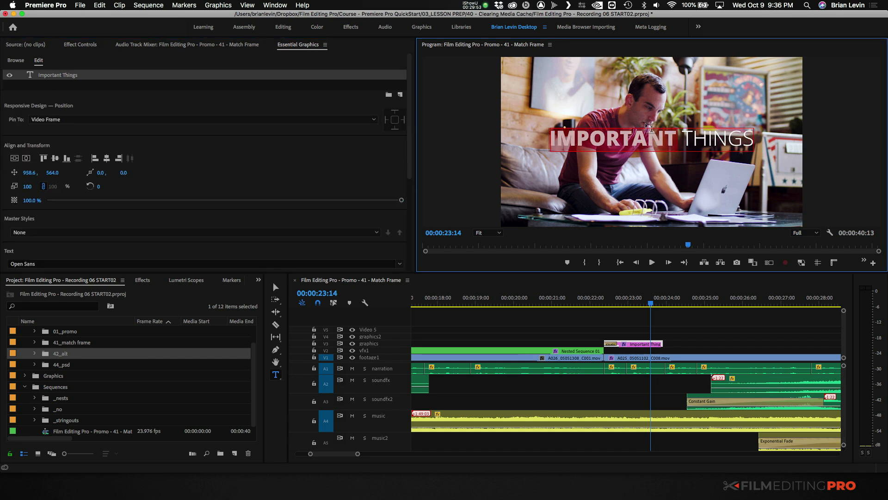
{"action": "type", "text": "BEST"}
{"action": "key", "text": "shift+End"}
{"action": "type", "text": "EDITOR"}
- Extend the end of the BEST EDITOR title to about 00:00:26 and apply the default transition to its end
{"action": "left_click", "coordinate": [669, 353]}
{"action": "left_click_drag", "start_coordinate": [663, 343], "coordinate": [737, 342]}
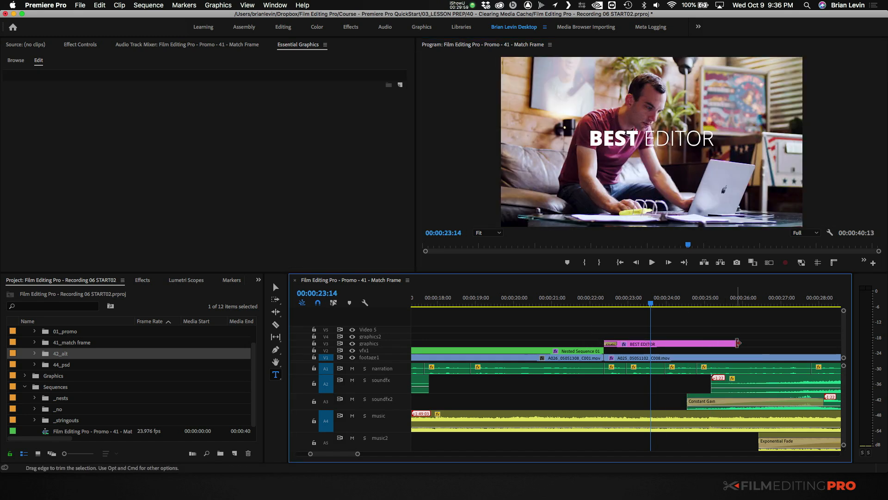
{"action": "right_click", "coordinate": [737, 343]}
{"action": "left_click", "coordinate": [749, 402]}
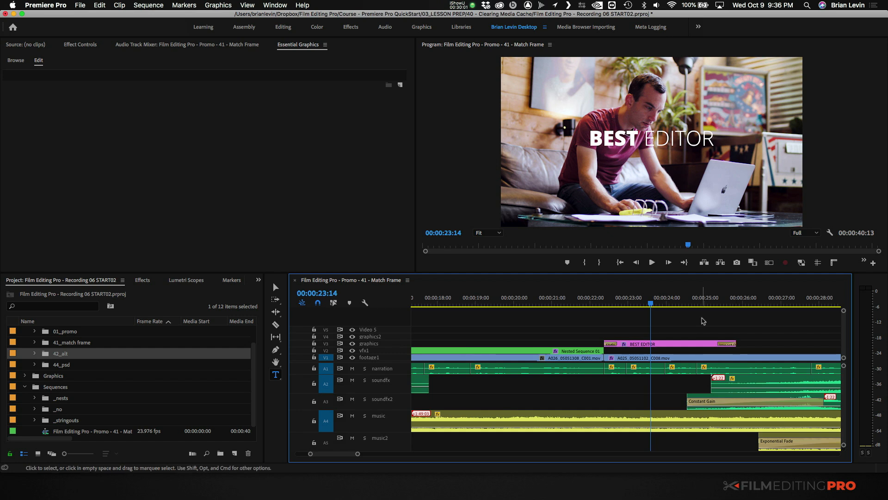
- Copy the BEST EDITOR title further along the graphics track, near 00:00:29:18, and reword the copy as "STILL THE BEST EDITOR"
{"action": "key", "text": "minus"}
{"action": "key", "text": "minus"}
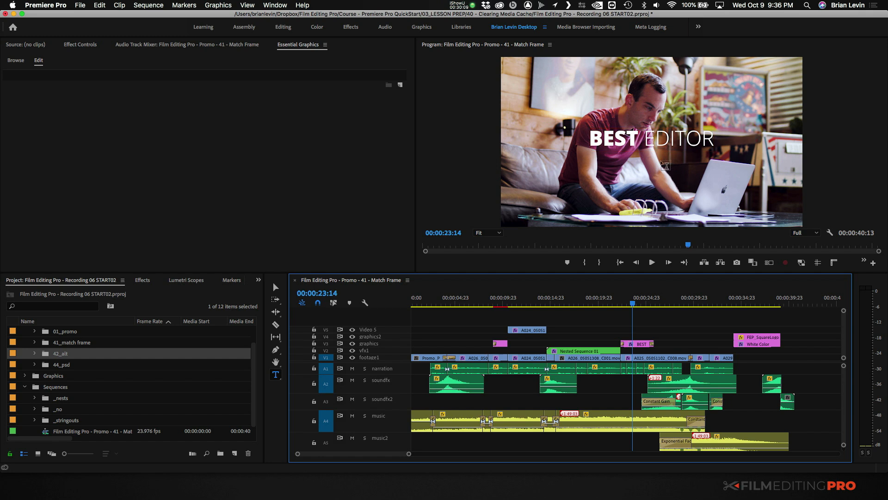
{"action": "key", "text": "v"}
{"action": "left_click_drag", "start_coordinate": [638, 345], "coordinate": [689, 346]}
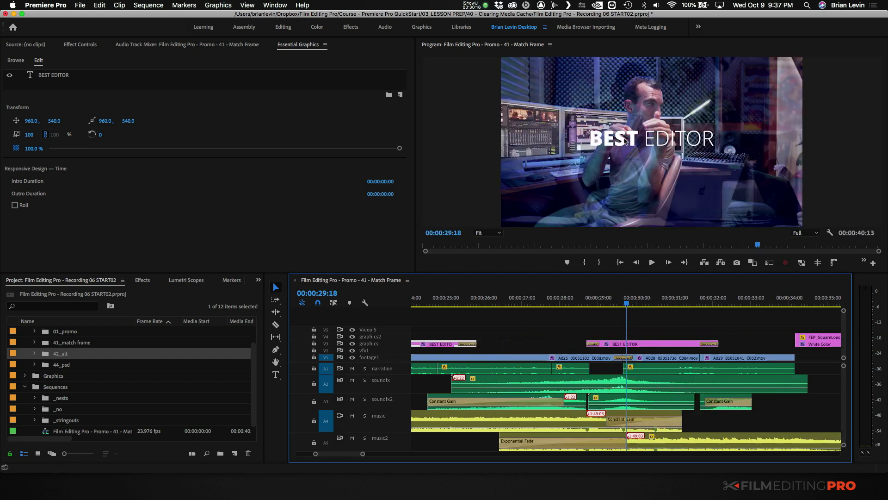
{"action": "left_click", "coordinate": [629, 138]}
{"action": "type", "text": "STILL THE"}
{"action": "left_click", "coordinate": [548, 331]}
{"action": "key", "text": "v"}
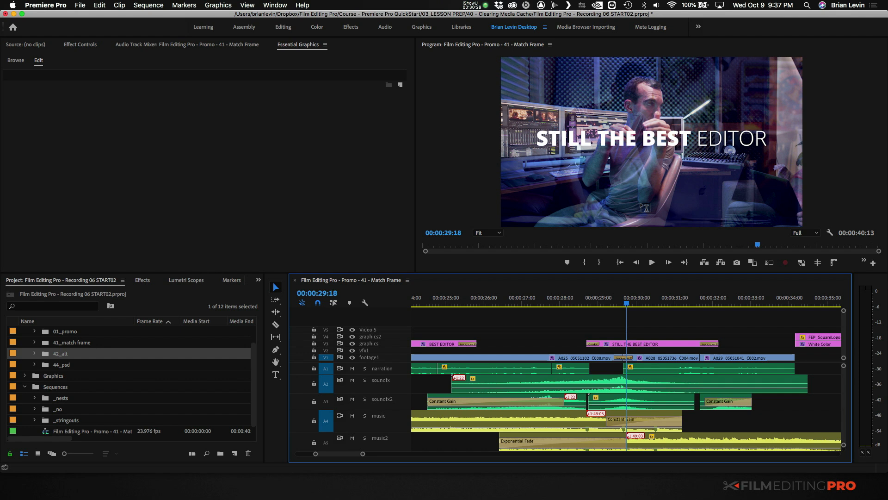
- Delete the STILL THE BEST EDITOR title from the graphics track
{"action": "left_click", "coordinate": [653, 344]}
{"action": "key", "text": "Delete"}
{"action": "key", "text": "minus"}
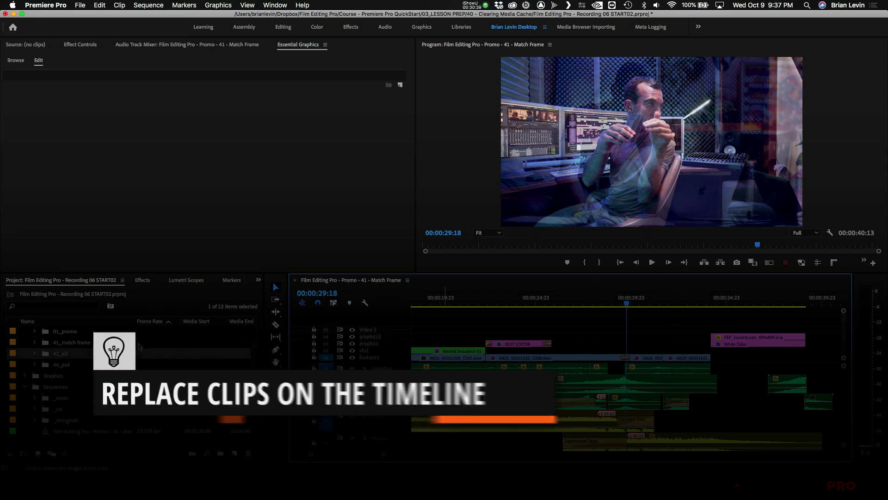
- Expand the 42_alt bin and create a new sequence with the ARRI 1080p 23.976 preset
{"action": "left_click", "coordinate": [56, 354]}
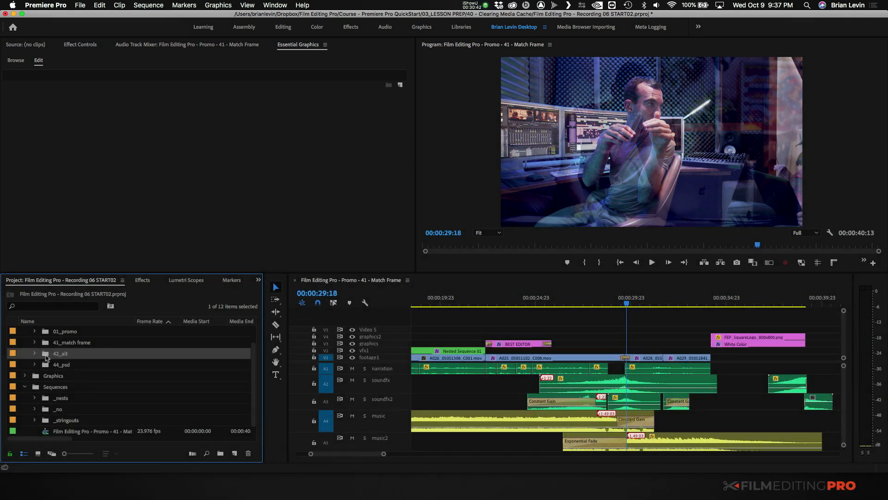
{"action": "left_click", "coordinate": [41, 355]}
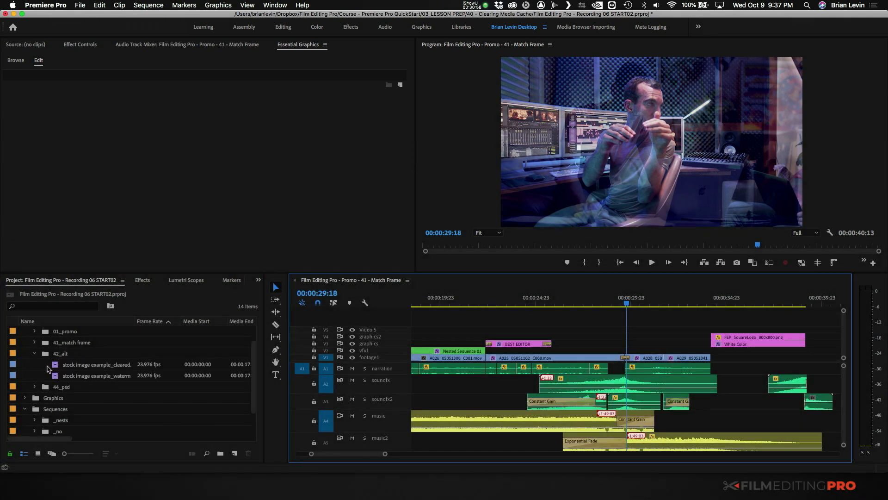
{"action": "left_click", "coordinate": [235, 453]}
{"action": "left_click", "coordinate": [241, 340]}
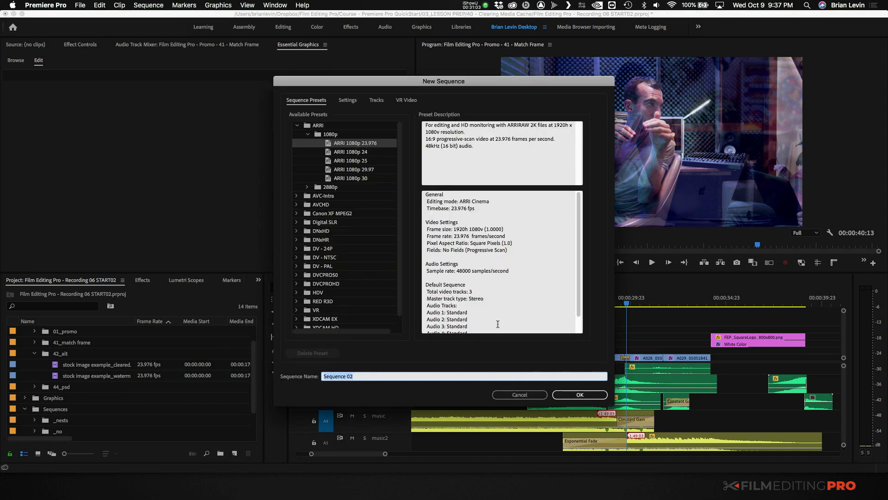
{"action": "left_click", "coordinate": [577, 395]}
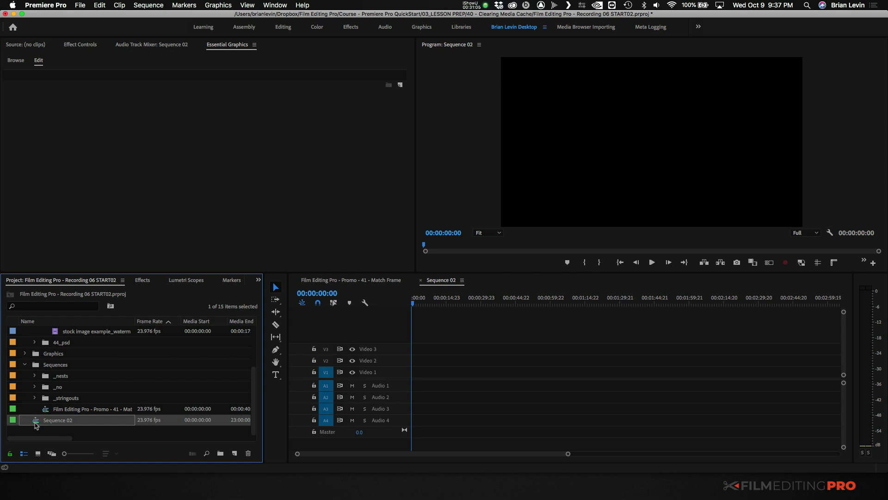
- Move the new sequence into the 42_alt footage bin
{"action": "left_click", "coordinate": [31, 401]}
{"action": "left_click", "coordinate": [36, 421]}
{"action": "key", "text": "grave"}
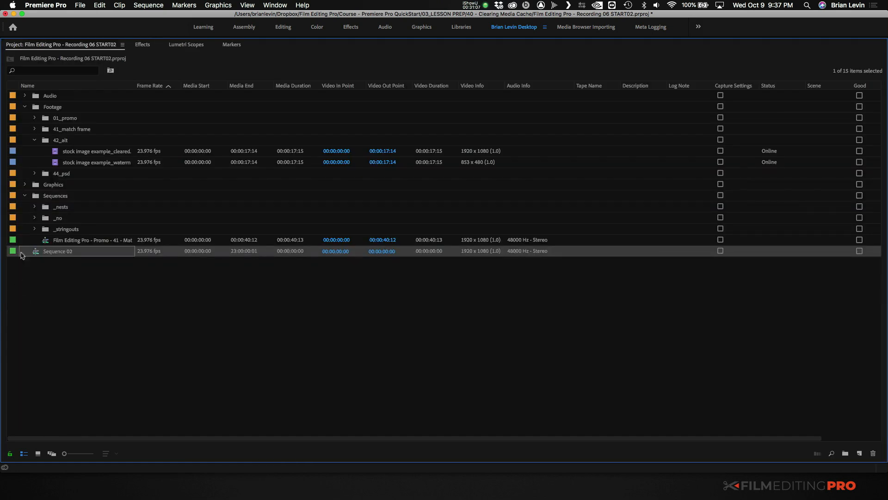
{"action": "left_click_drag", "start_coordinate": [49, 163], "coordinate": [53, 147]}
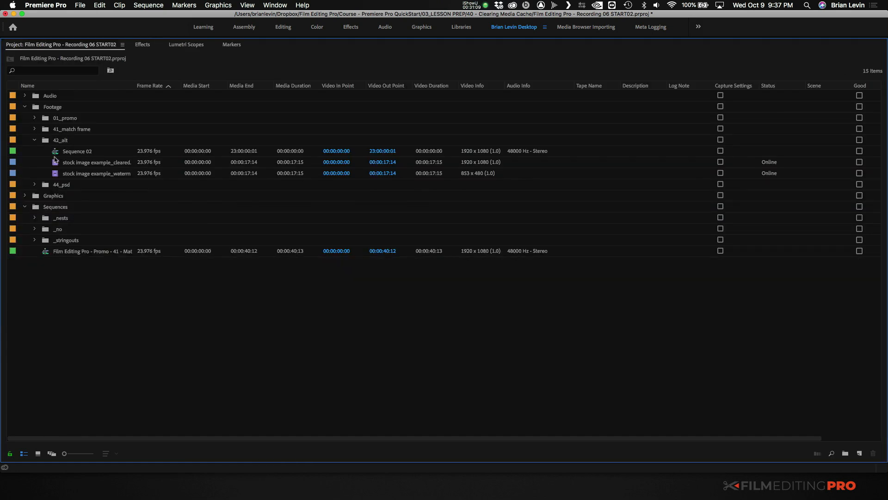
{"action": "key", "text": "grave"}
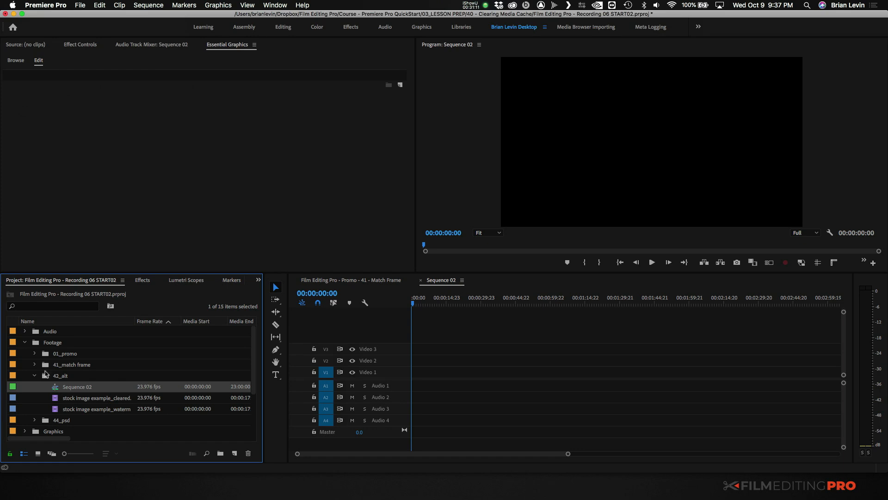
- Place stock image example_watermarked.mov at the start of Video 1, keeping the existing sequence settings, and preview it up to 00:00:09:07
{"action": "left_click", "coordinate": [64, 410]}
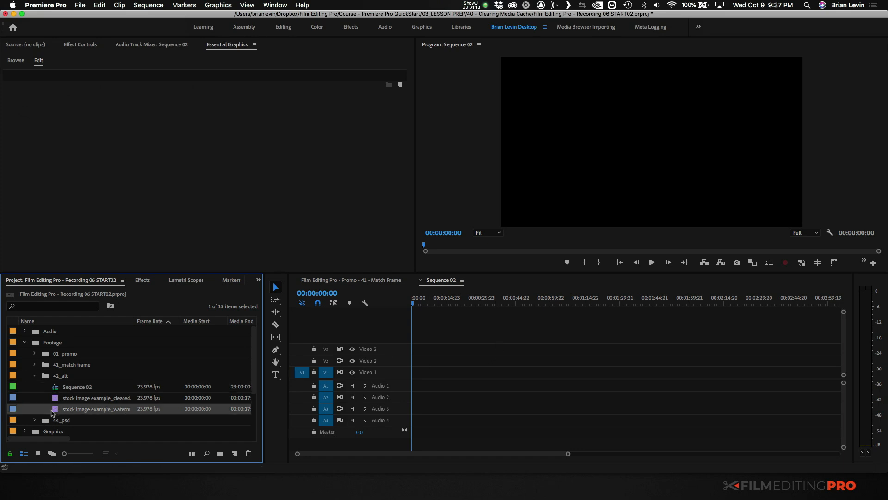
{"action": "left_click_drag", "start_coordinate": [55, 413], "coordinate": [430, 372]}
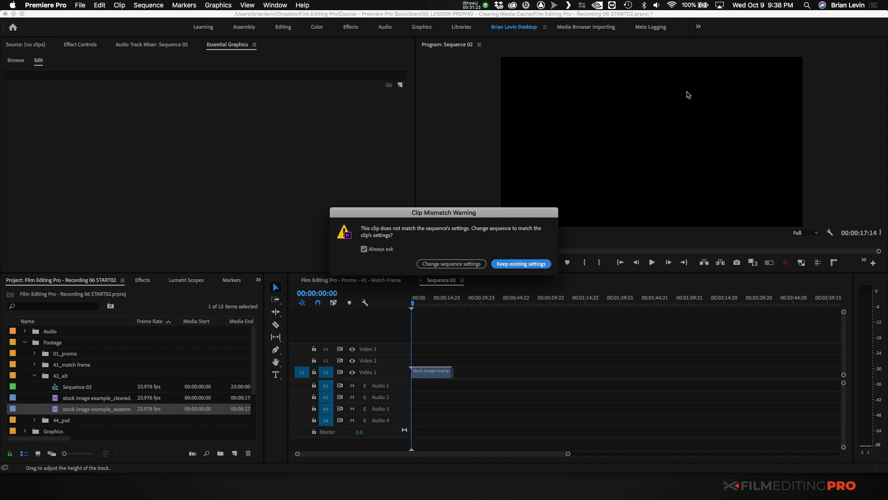
{"action": "left_click", "coordinate": [527, 264]}
{"action": "key", "text": "="}
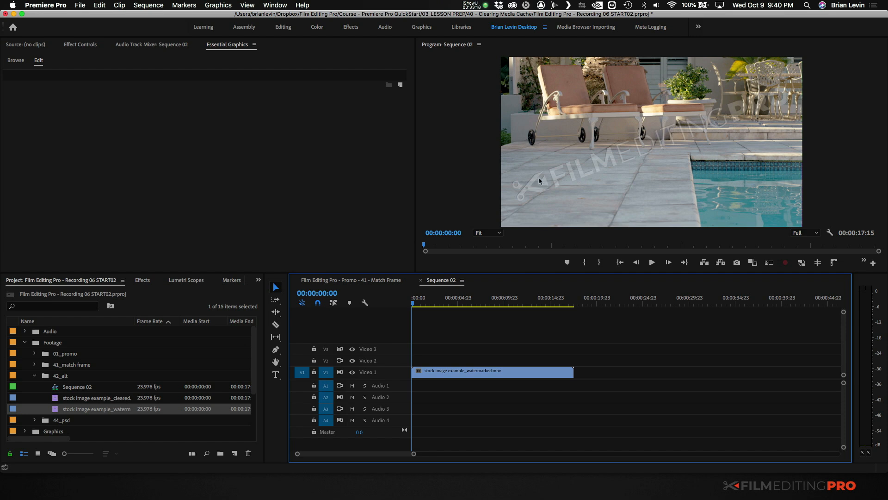
{"action": "left_click_drag", "start_coordinate": [419, 305], "coordinate": [500, 306]}
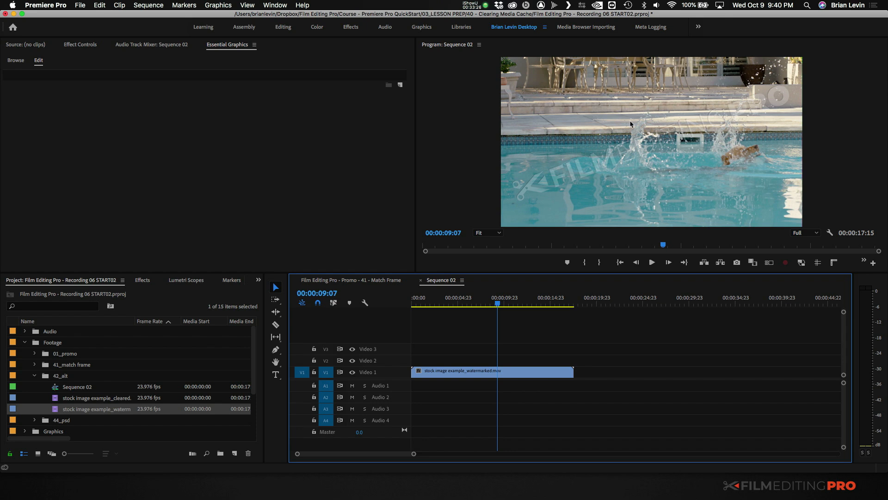
- Load stock image example_cleared.mov in the Source monitor, try replacing the full watermarked clip on Video 1 with it, and undo the replacement
{"action": "left_click", "coordinate": [97, 401]}
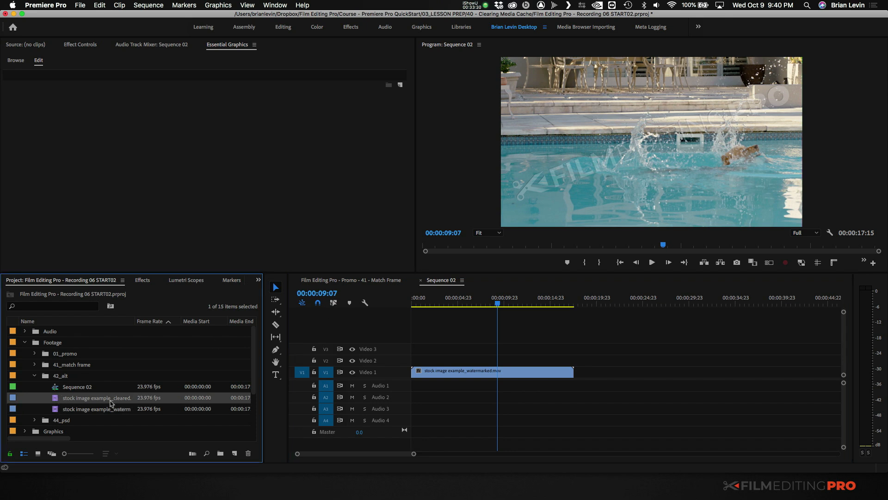
{"action": "double_click", "coordinate": [57, 399]}
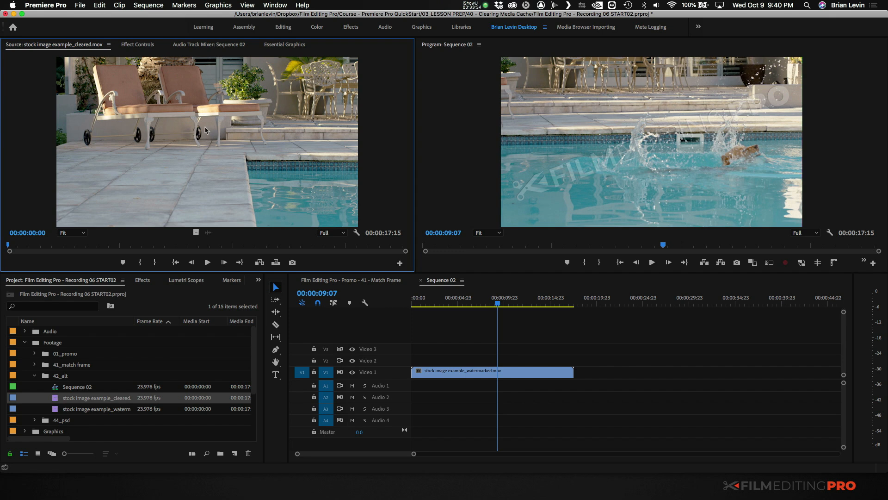
{"action": "left_click_drag", "start_coordinate": [217, 139], "coordinate": [487, 375]}
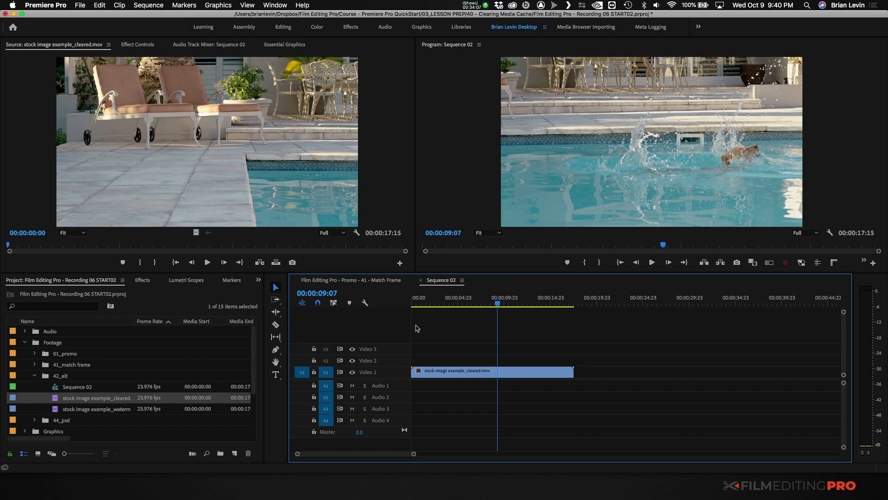
{"action": "key", "text": "super+z"}
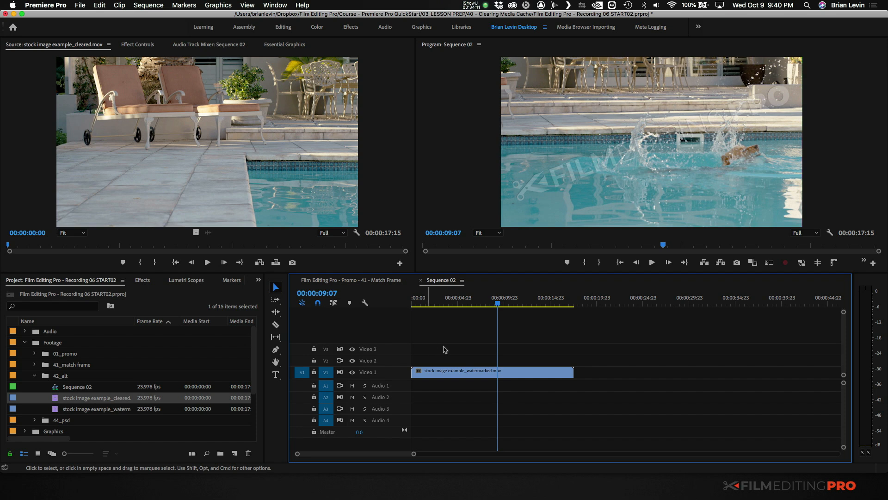
- Trim off the start of the watermarked clip up to 00:00:06:15, leaving the rest in place
{"action": "key", "text": "="}
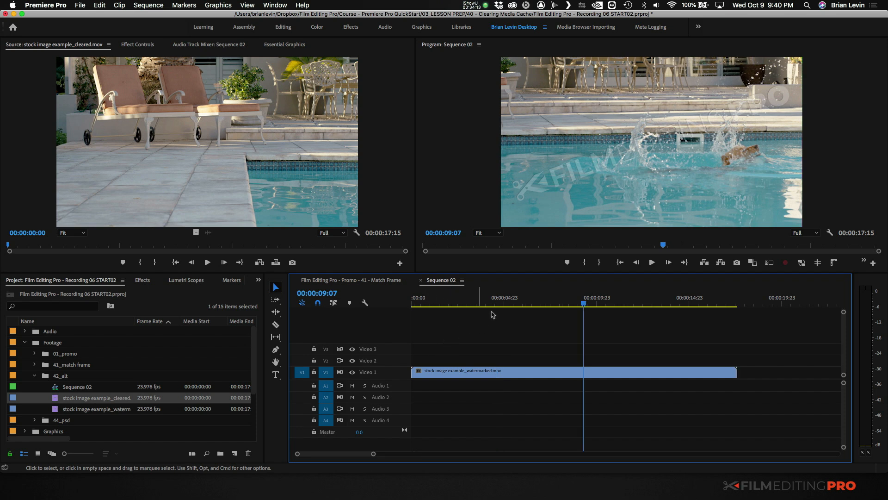
{"action": "left_click_drag", "start_coordinate": [504, 304], "coordinate": [534, 305]}
{"action": "left_click", "coordinate": [560, 371]}
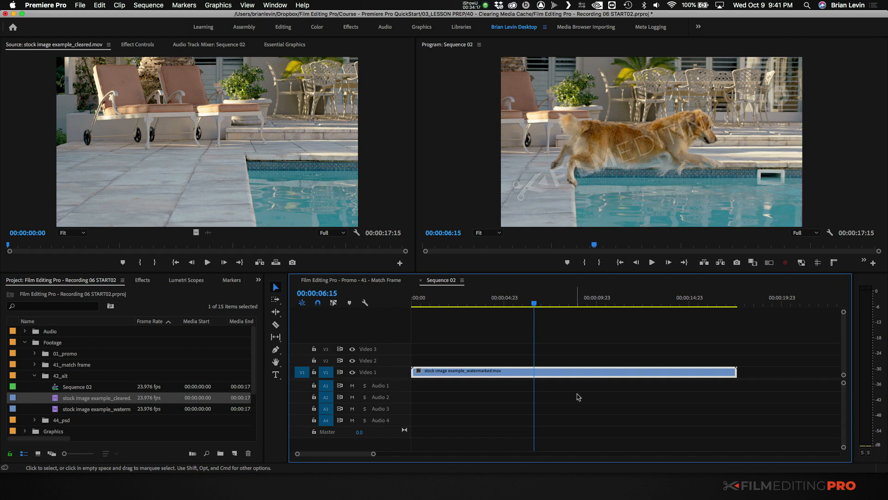
{"action": "key", "text": "alt+q"}
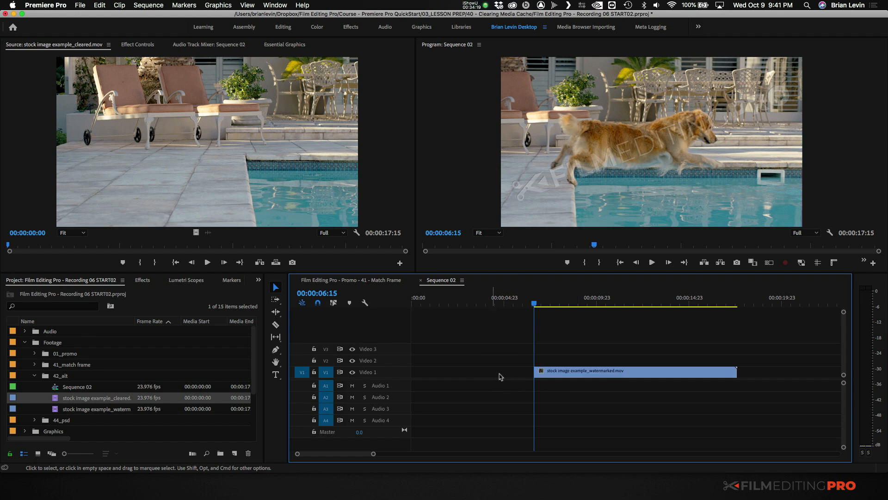
- Cut the watermarked clip at 00:00:11:19 and delete the part after the cut
{"action": "left_click_drag", "start_coordinate": [545, 307], "coordinate": [629, 306]}
{"action": "left_click_drag", "start_coordinate": [661, 344], "coordinate": [696, 414]}
{"action": "key", "text": "super+k"}
{"action": "left_click", "coordinate": [675, 373]}
{"action": "key", "text": "Delete"}
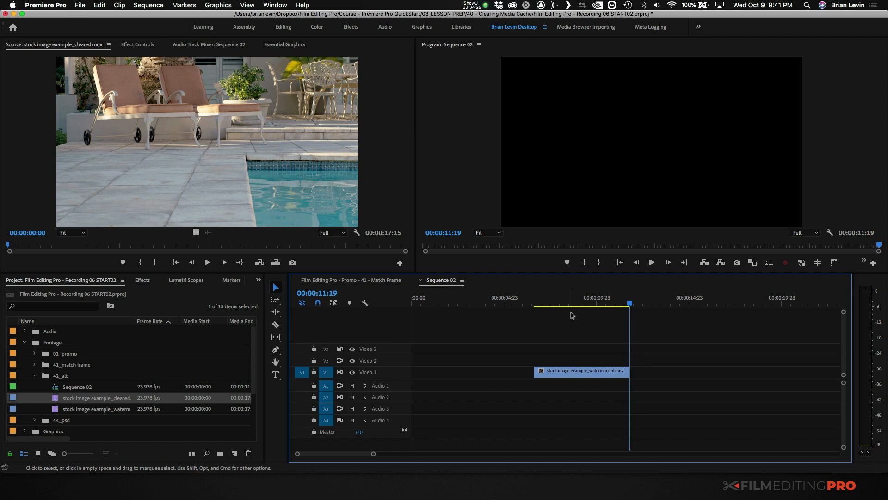
- Try replacing the trimmed watermarked clip with the cleared source clip without an In point, and preview the result up to 00:00:11:19
{"action": "left_click", "coordinate": [536, 304]}
{"action": "left_click_drag", "start_coordinate": [536, 305], "coordinate": [598, 323]}
{"action": "left_click", "coordinate": [534, 305]}
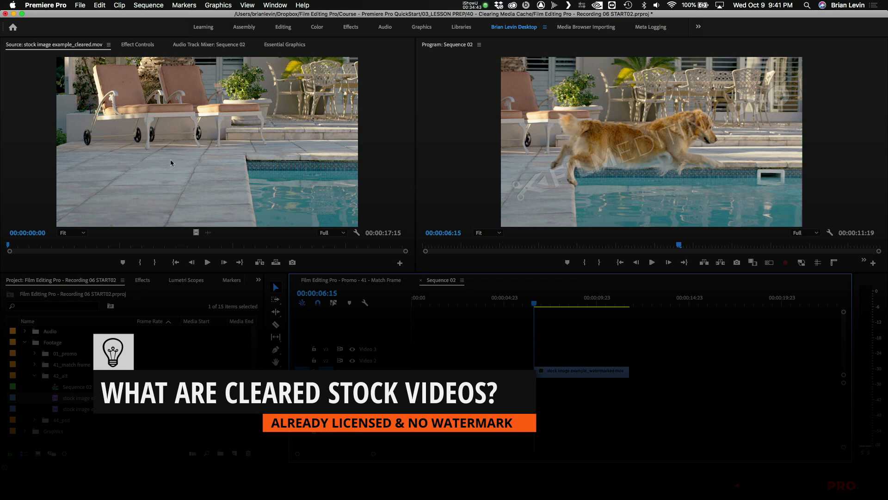
{"action": "left_click", "coordinate": [223, 144]}
{"action": "left_click_drag", "start_coordinate": [222, 144], "coordinate": [552, 371]}
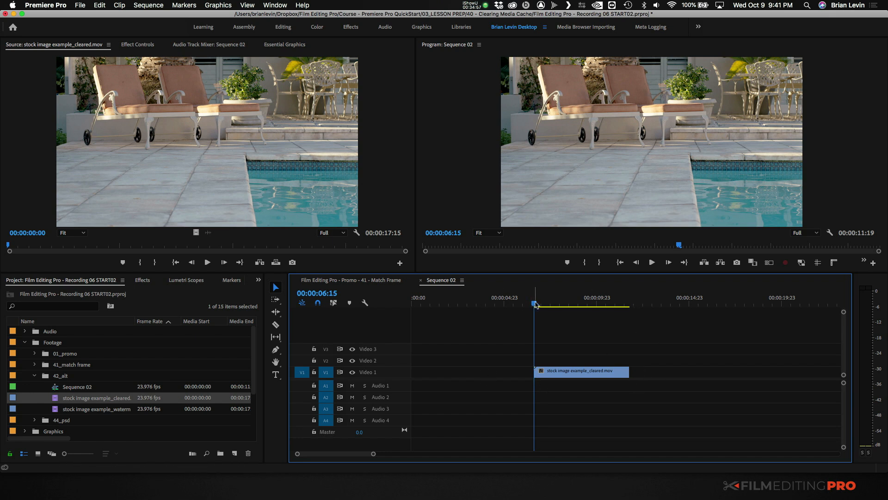
{"action": "left_click_drag", "start_coordinate": [535, 304], "coordinate": [631, 327]}
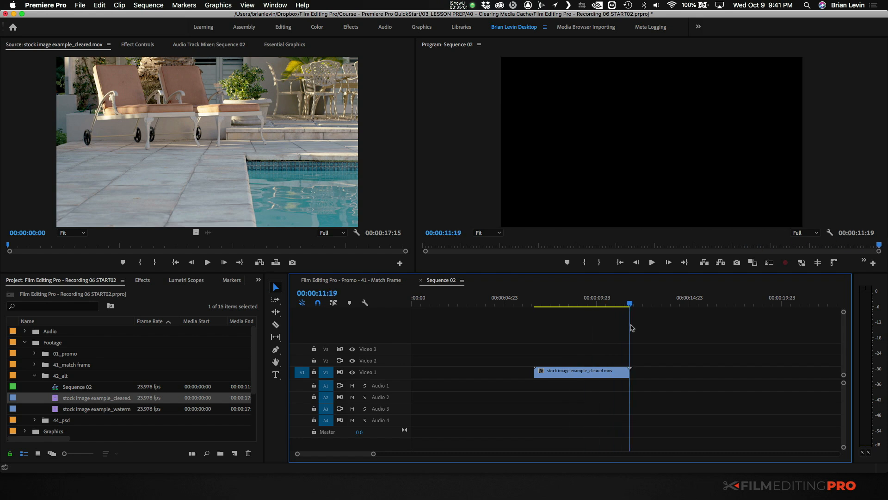
{"action": "key", "text": "Up"}
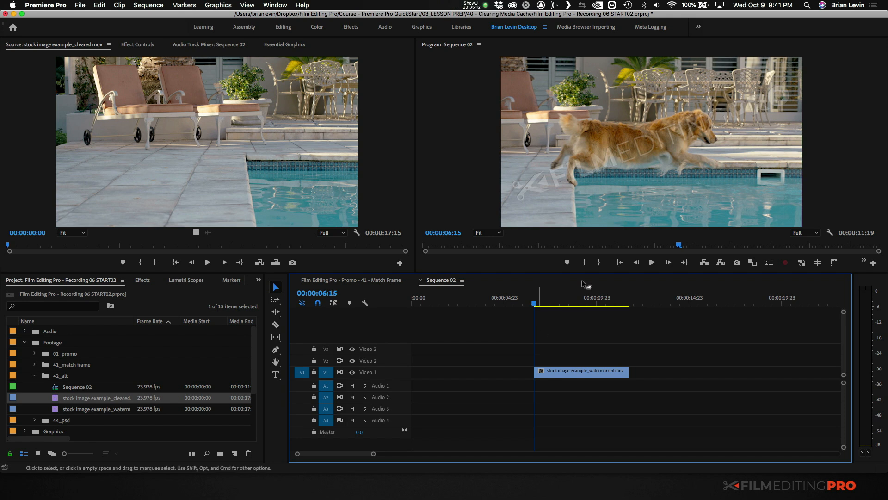
- Return the sequence to the watermarked clip's first frame and mark an In point at 00:00:06:06 on the matching cleared source frame
{"action": "left_click_drag", "start_coordinate": [557, 298], "coordinate": [589, 304]}
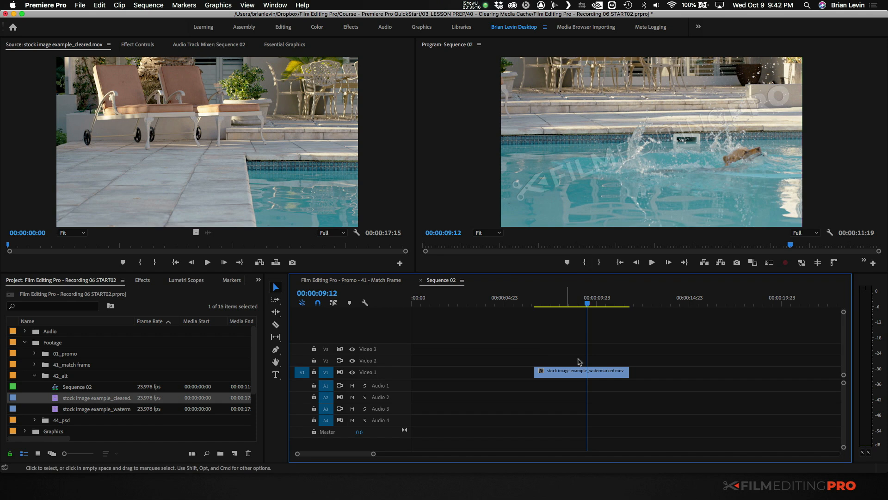
{"action": "key", "text": "Up"}
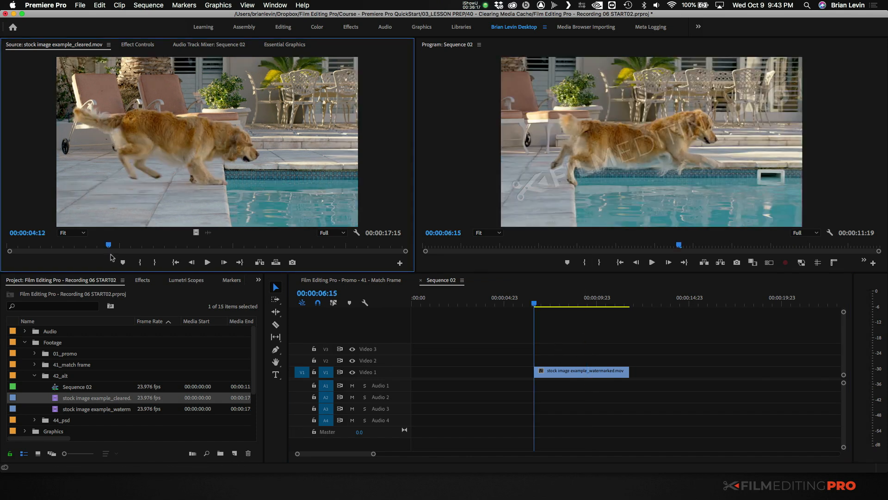
{"action": "left_click_drag", "start_coordinate": [112, 247], "coordinate": [151, 260]}
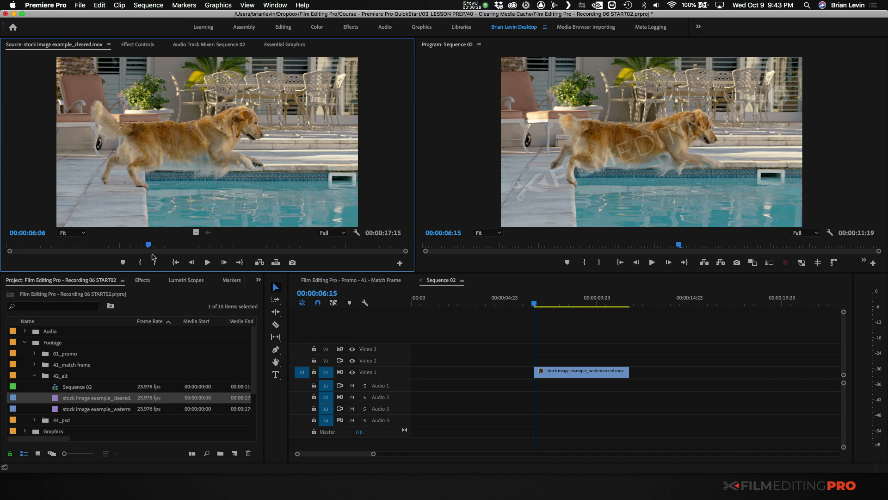
{"action": "left_click", "coordinate": [140, 262]}
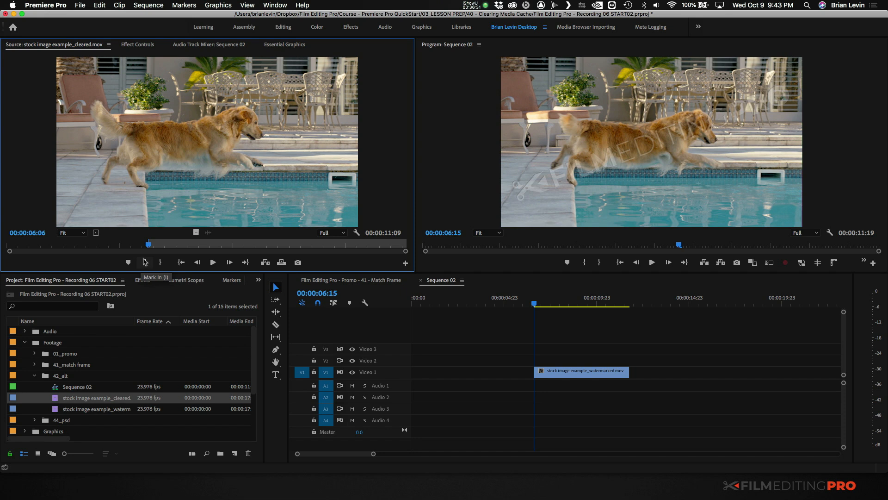
- Replace the watermarked clip on Video 1 with the cleared clip from its In point, and compare both versions by undoing and redoing
{"action": "left_click_drag", "start_coordinate": [197, 232], "coordinate": [560, 375]}
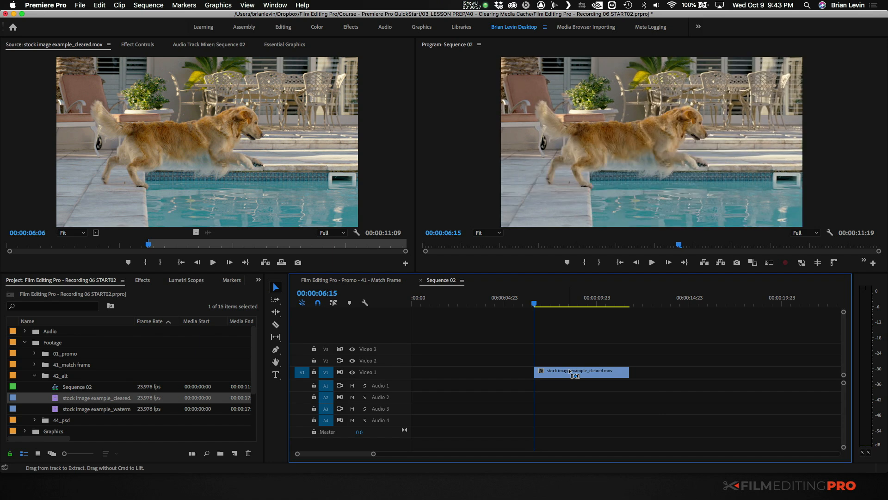
{"action": "key", "text": "super+z"}
{"action": "key", "text": "super+shift+z"}
{"action": "key", "text": "super+z"}
{"action": "key", "text": "super+shift+z"}
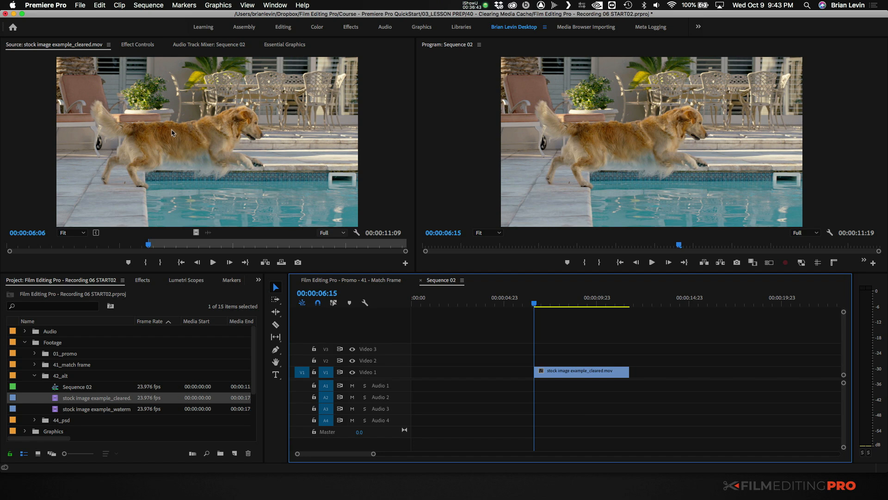
- Clear the cleared source clip's In and Out points and try replacing the Video 1 clip from source frame 00:00:06:06
{"action": "right_click", "coordinate": [173, 190]}
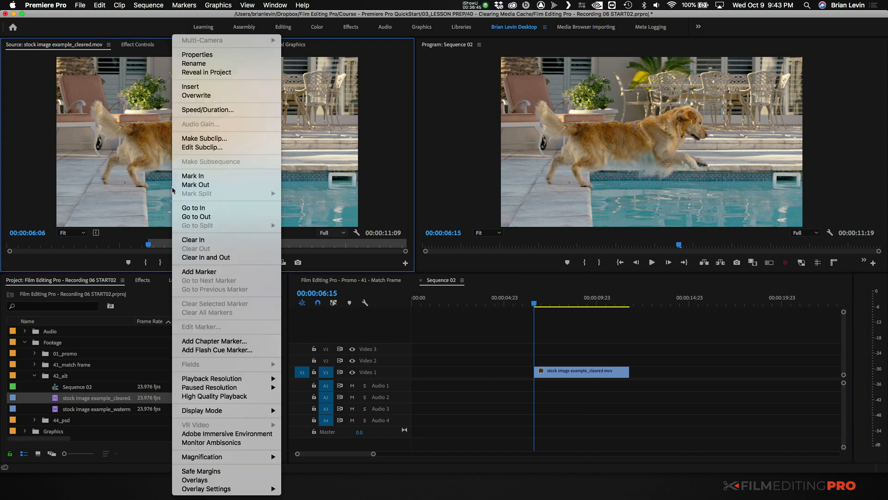
{"action": "left_click", "coordinate": [188, 257]}
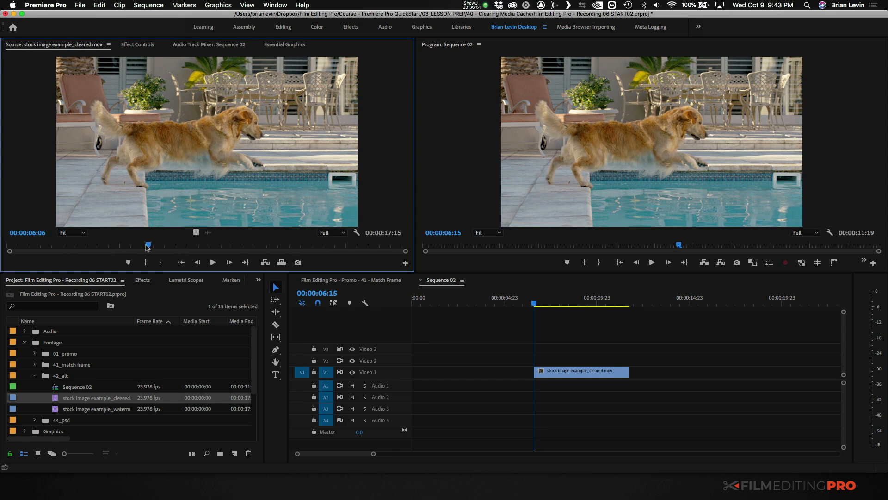
{"action": "left_click_drag", "start_coordinate": [365, 250], "coordinate": [563, 373]}
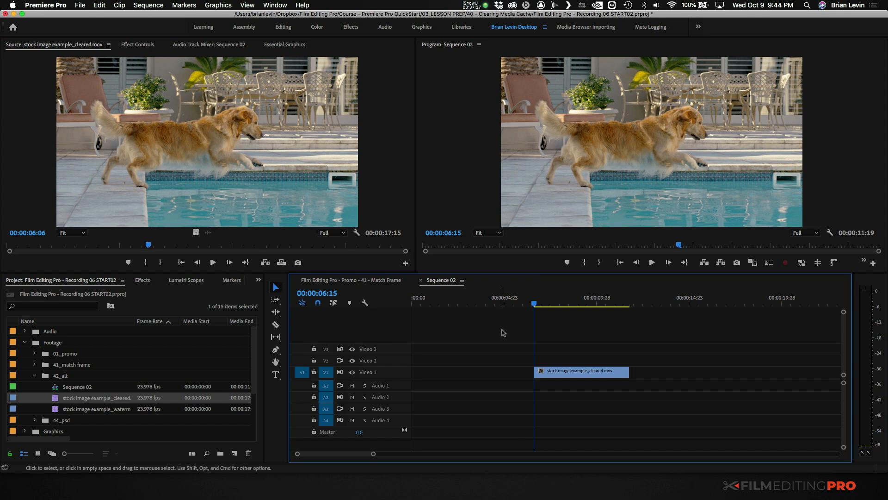
- Undo the In and Out clearing and the cleared-footage replacement to restore the watermarked clip on Video 1
{"action": "key", "text": "super+z"}
{"action": "key", "text": "super+z"}
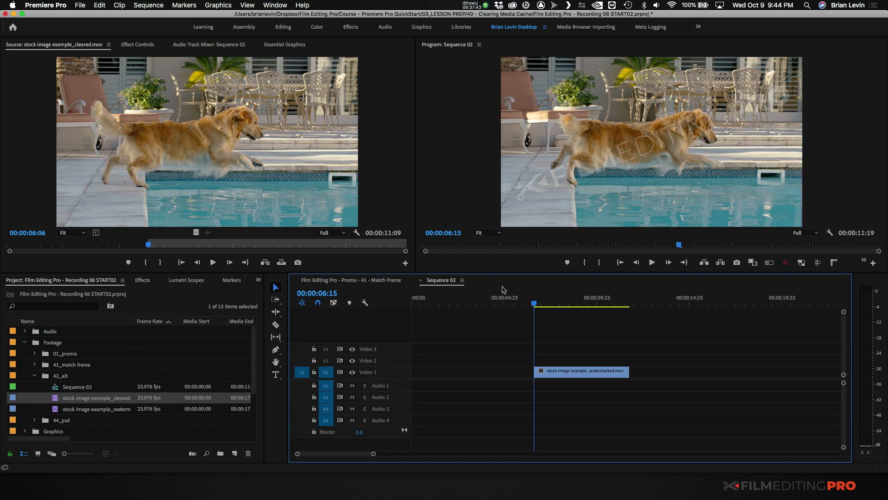
- Apply Gaussian Blur from the favorite effects to the watermarked clip, with Blurriness 70 and Repeat Edge Pixels enabled
{"action": "left_click", "coordinate": [143, 280]}
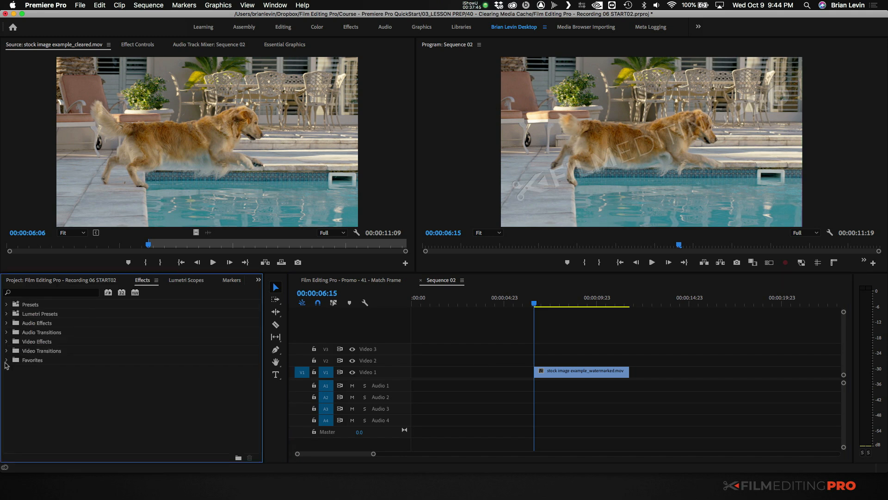
{"action": "left_click", "coordinate": [7, 360]}
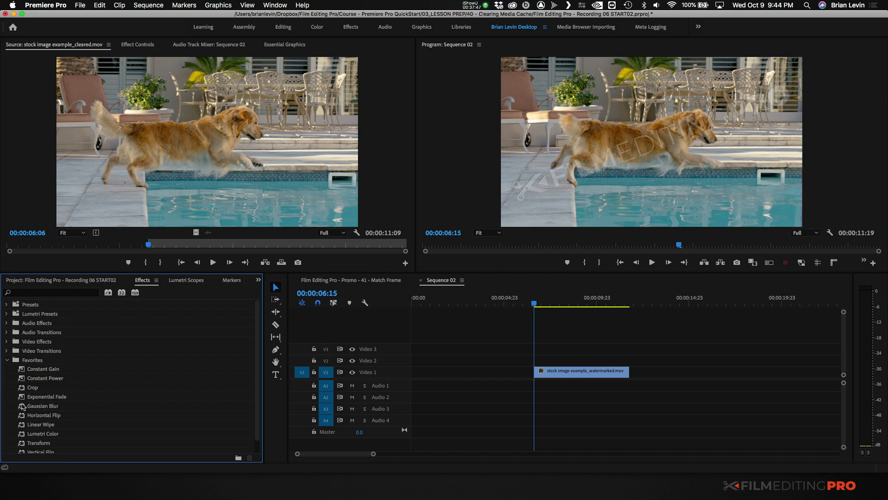
{"action": "left_click_drag", "start_coordinate": [22, 406], "coordinate": [567, 374]}
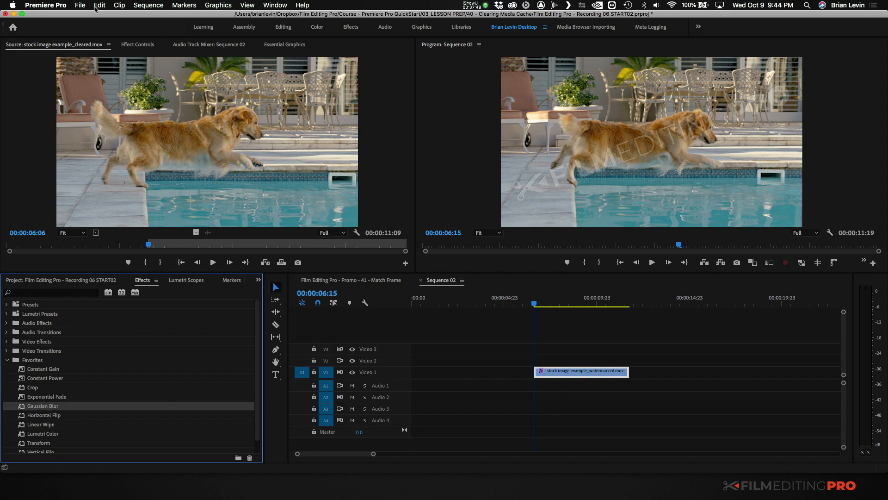
{"action": "left_click", "coordinate": [137, 44]}
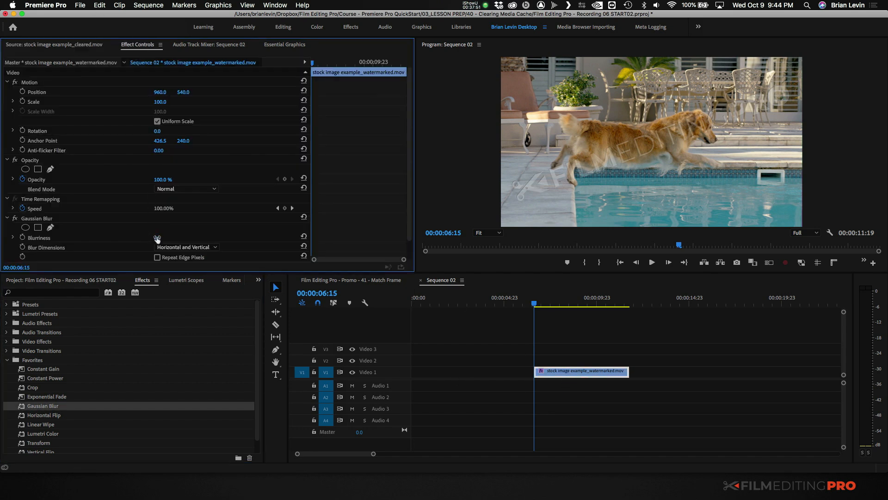
{"action": "left_click_drag", "start_coordinate": [157, 238], "coordinate": [185, 237]}
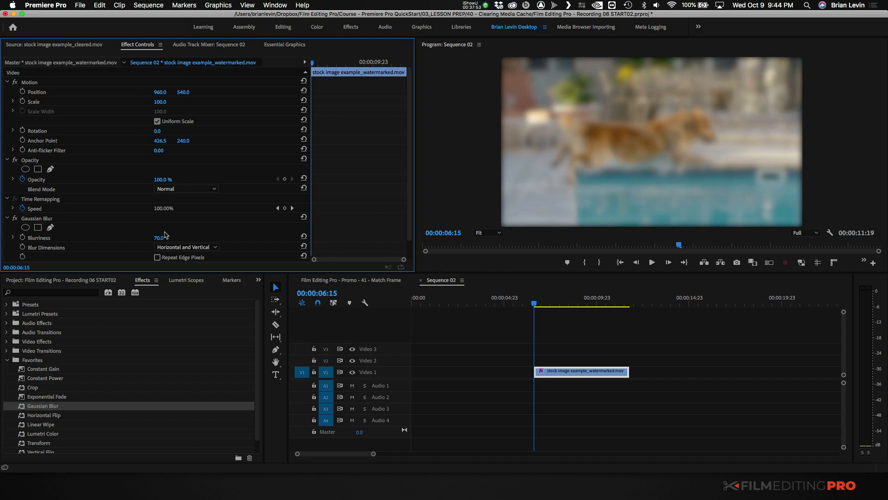
{"action": "scroll", "coordinate": [259, 227], "scroll_direction": "down", "scroll_amount": 2}
{"action": "left_click", "coordinate": [157, 238]}
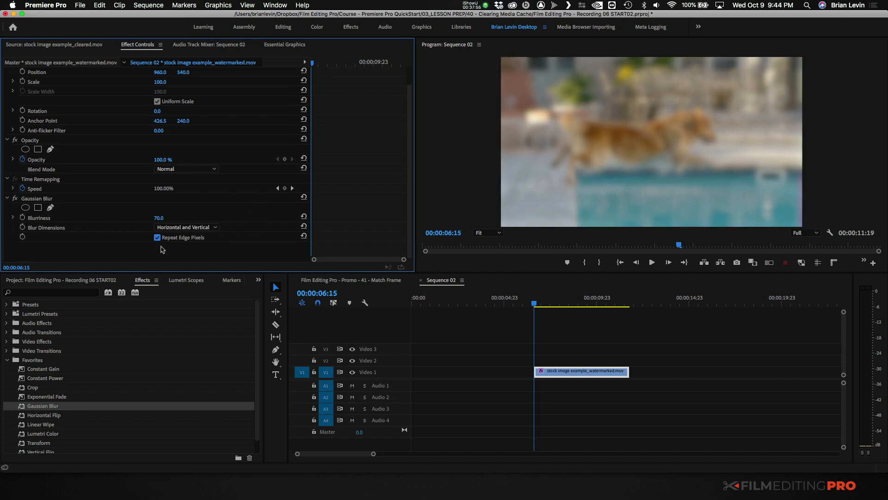
- Set the watermarked clip's Scale to 130 and its Rotation to 10
{"action": "scroll", "coordinate": [222, 189], "scroll_direction": "up", "scroll_amount": 2}
{"action": "left_click", "coordinate": [160, 102]}
{"action": "type", "text": "130"}
{"action": "key", "text": "Return"}
{"action": "left_click", "coordinate": [159, 131]}
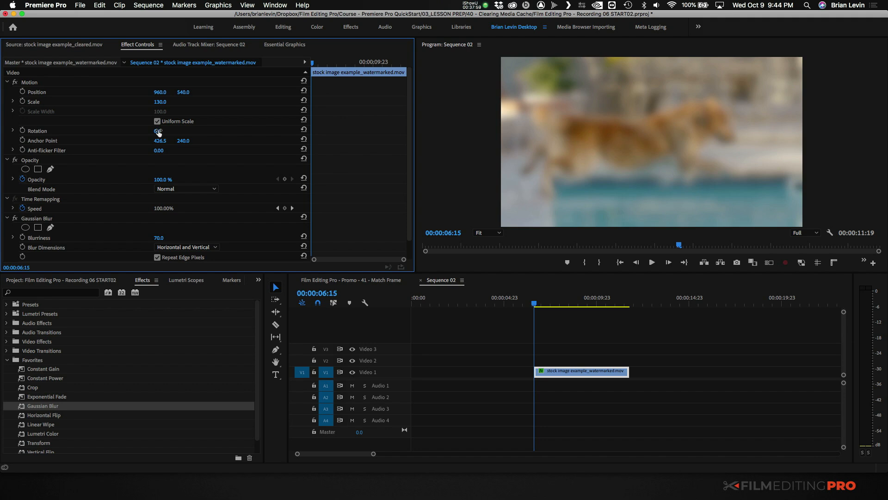
{"action": "type", "text": "10"}
{"action": "key", "text": "Return"}
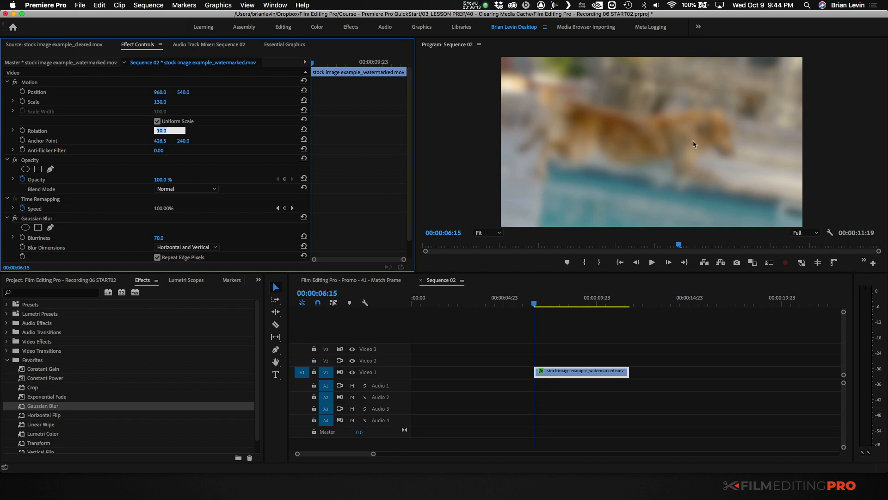
- Clear the cleared source clip's In and Out points and replace the blurred watermarked clip with it from source frame 00:00:06:06
{"action": "left_click", "coordinate": [56, 45]}
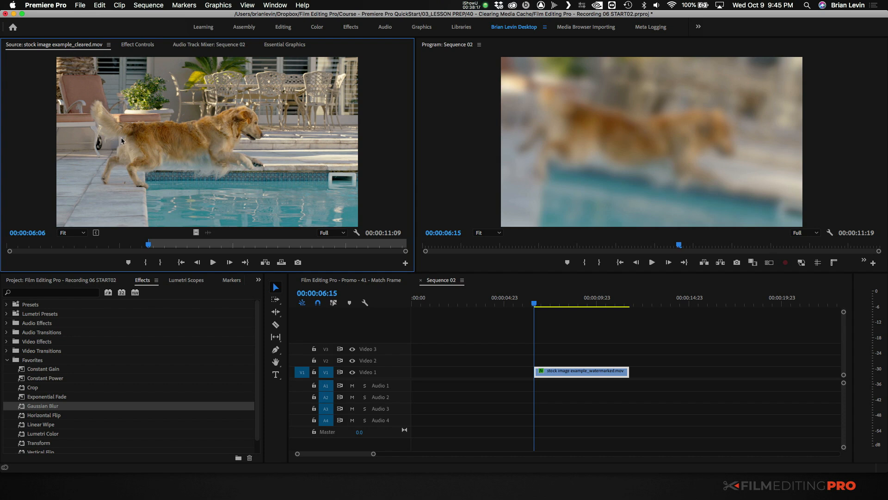
{"action": "right_click", "coordinate": [191, 144]}
{"action": "left_click", "coordinate": [220, 259]}
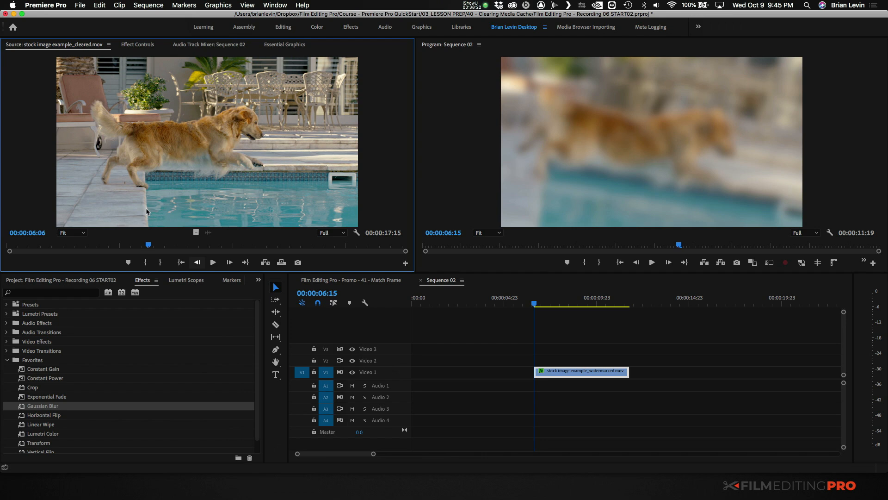
{"action": "left_click_drag", "start_coordinate": [410, 305], "coordinate": [560, 371]}
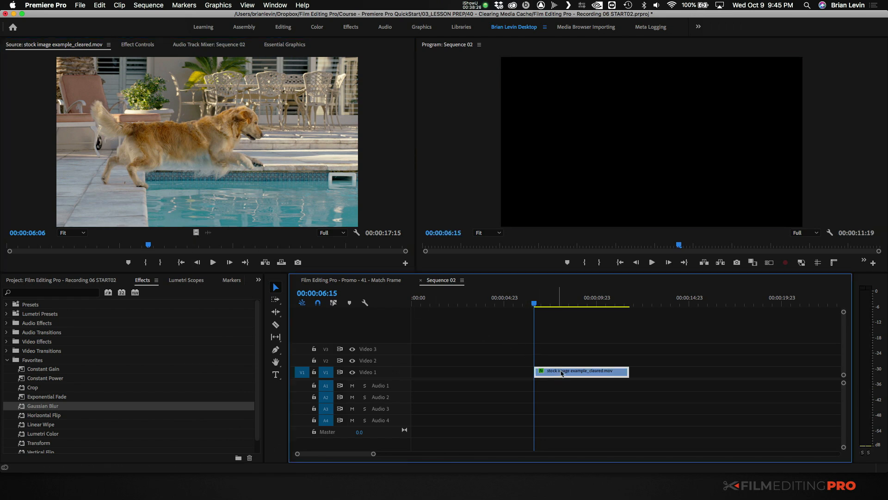